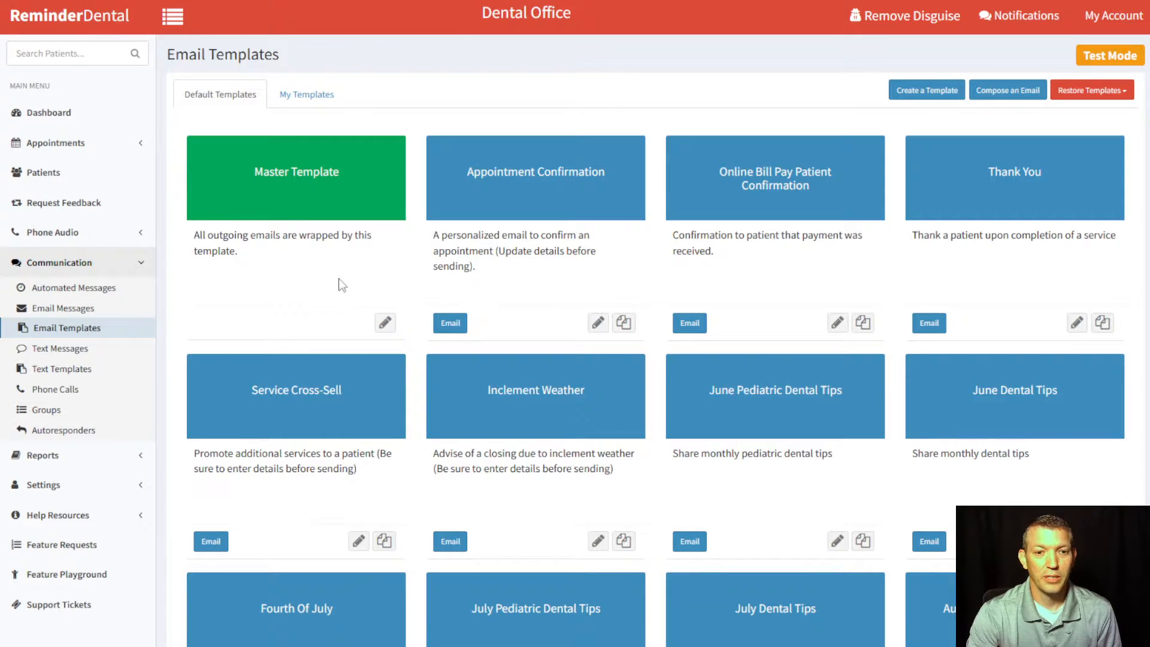
Step: Open the Master Template for editing and look over its message in both the visual and HTML source views
{"action": "left_click", "coordinate": [385, 323]}
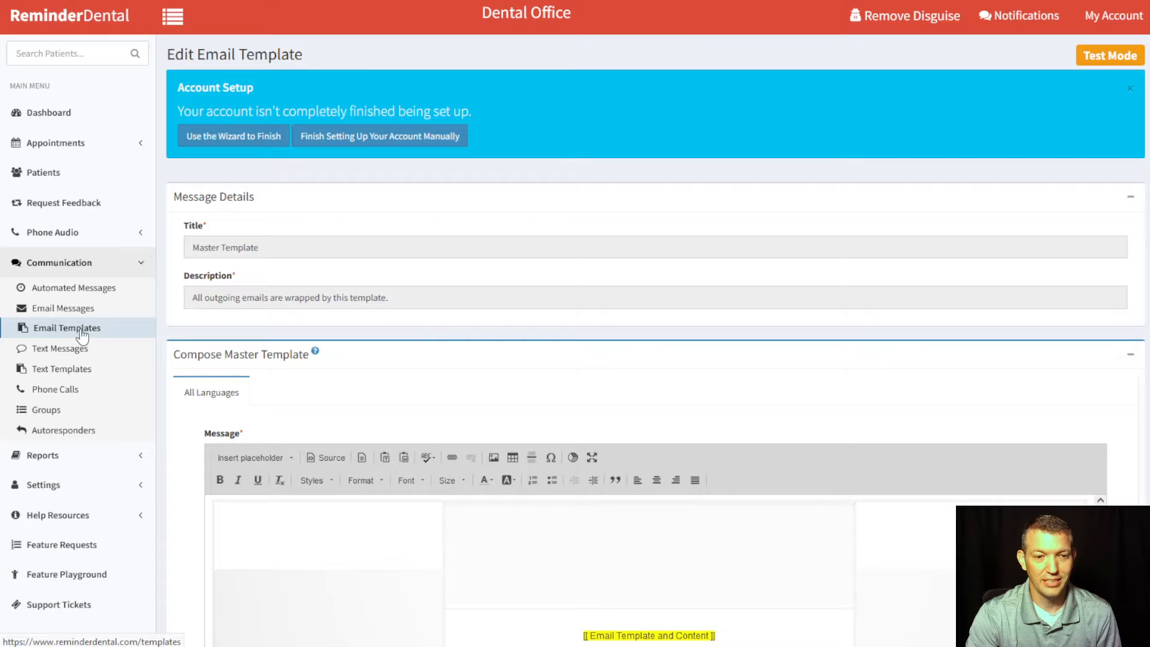
{"action": "scroll", "coordinate": [816, 329], "scroll_direction": "down", "scroll_amount": 1}
{"action": "scroll", "coordinate": [767, 559], "scroll_direction": "down", "scroll_amount": 3}
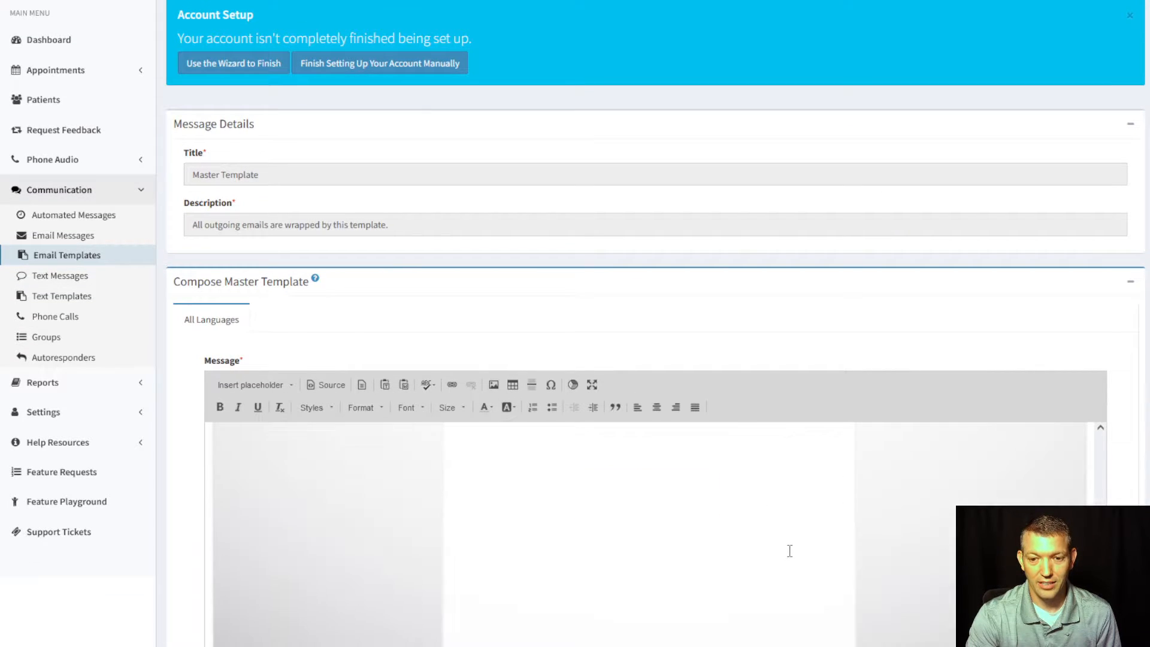
{"action": "scroll", "coordinate": [803, 545], "scroll_direction": "up", "scroll_amount": 3}
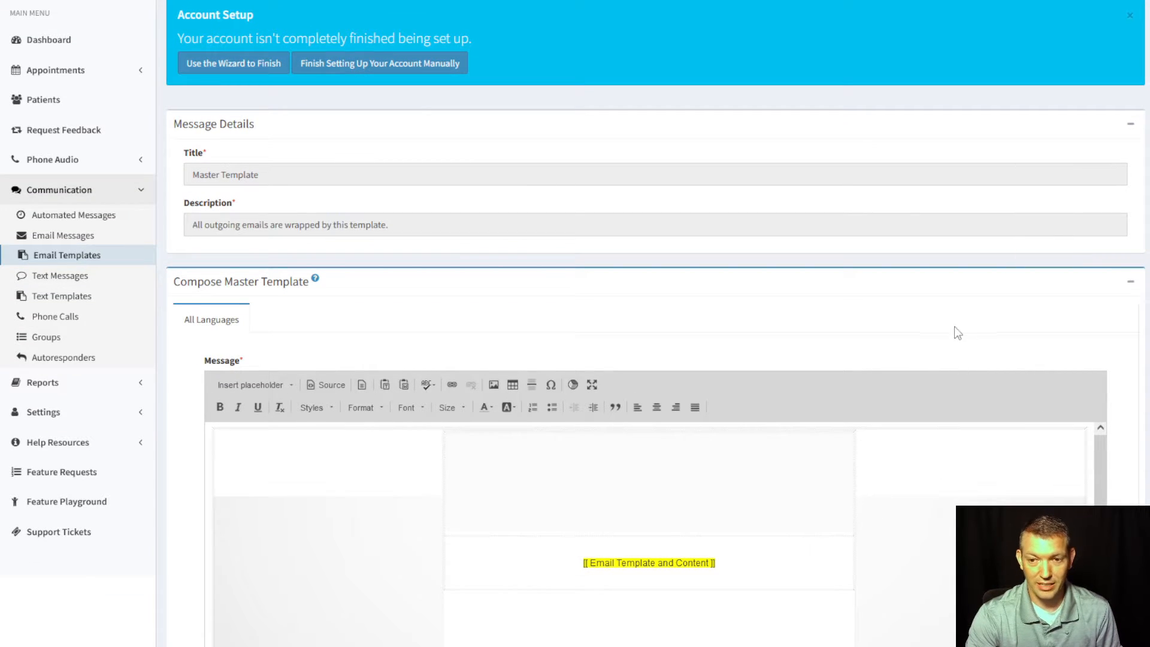
{"action": "scroll", "coordinate": [1109, 328], "scroll_direction": "down", "scroll_amount": 3}
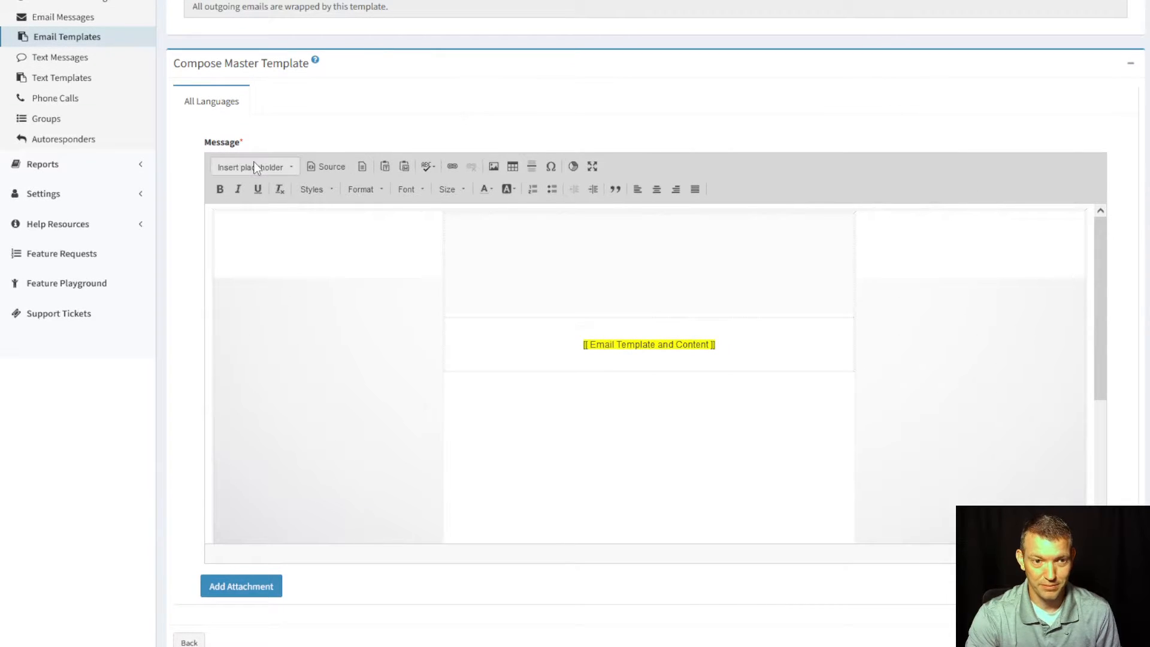
{"action": "left_click", "coordinate": [329, 167]}
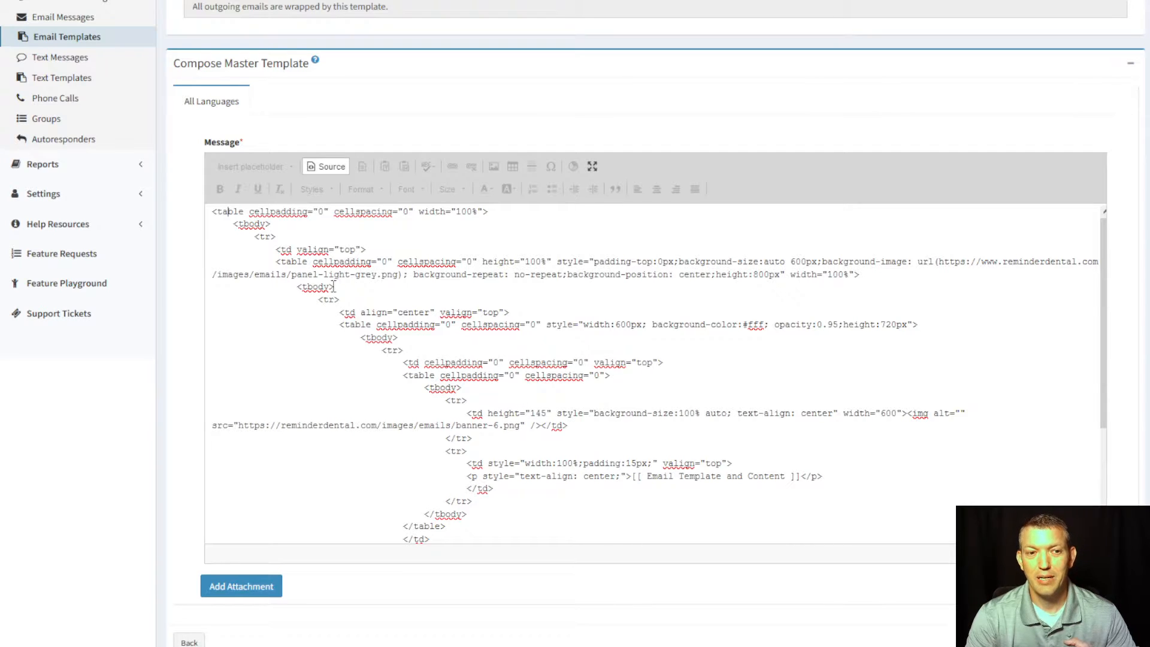
{"action": "left_click", "coordinate": [340, 167]}
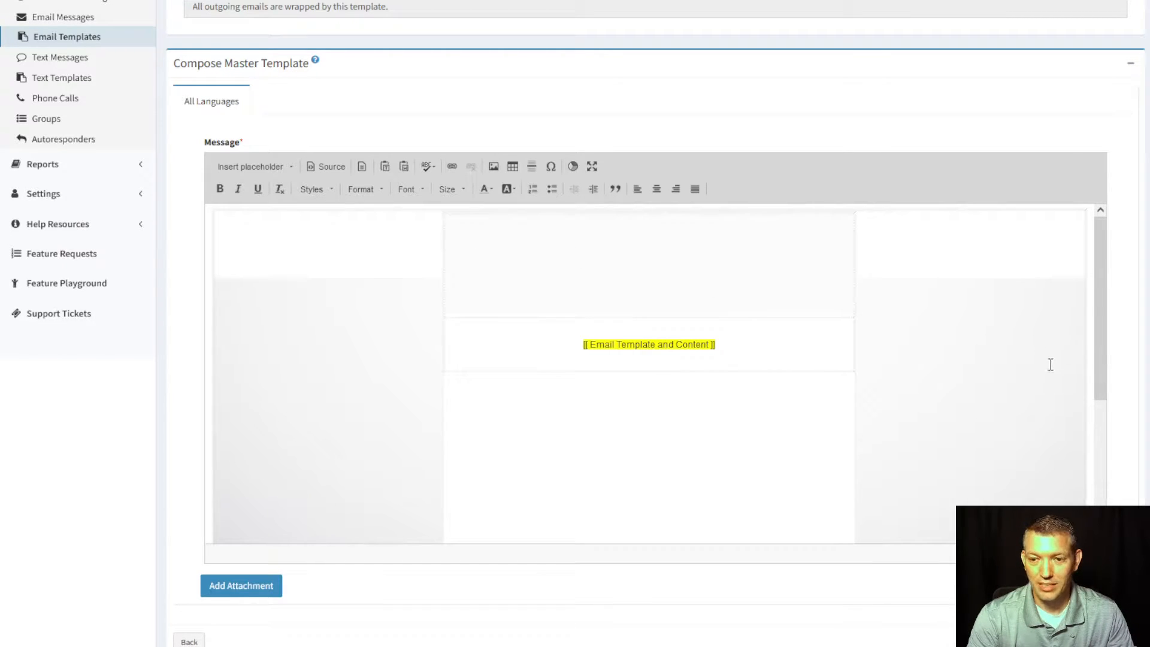
Step: Look at the image properties of the banner above the content placeholder, including its URL, without changing them
{"action": "left_click", "coordinate": [1055, 298]}
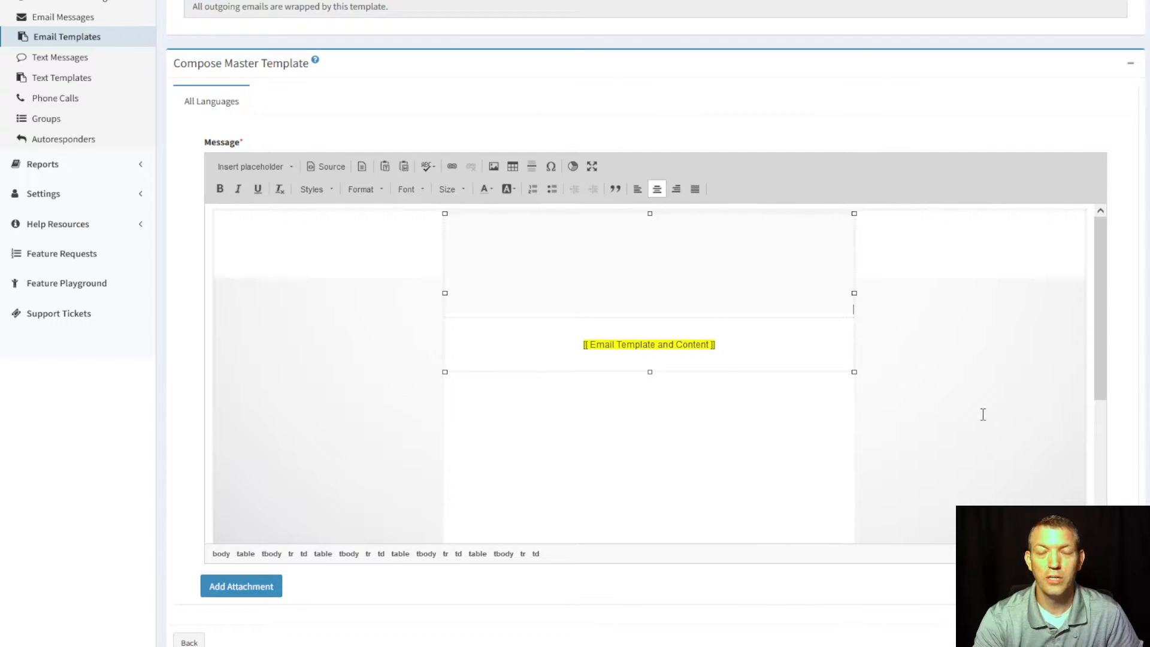
{"action": "left_click", "coordinate": [670, 271]}
{"action": "double_click", "coordinate": [640, 293]}
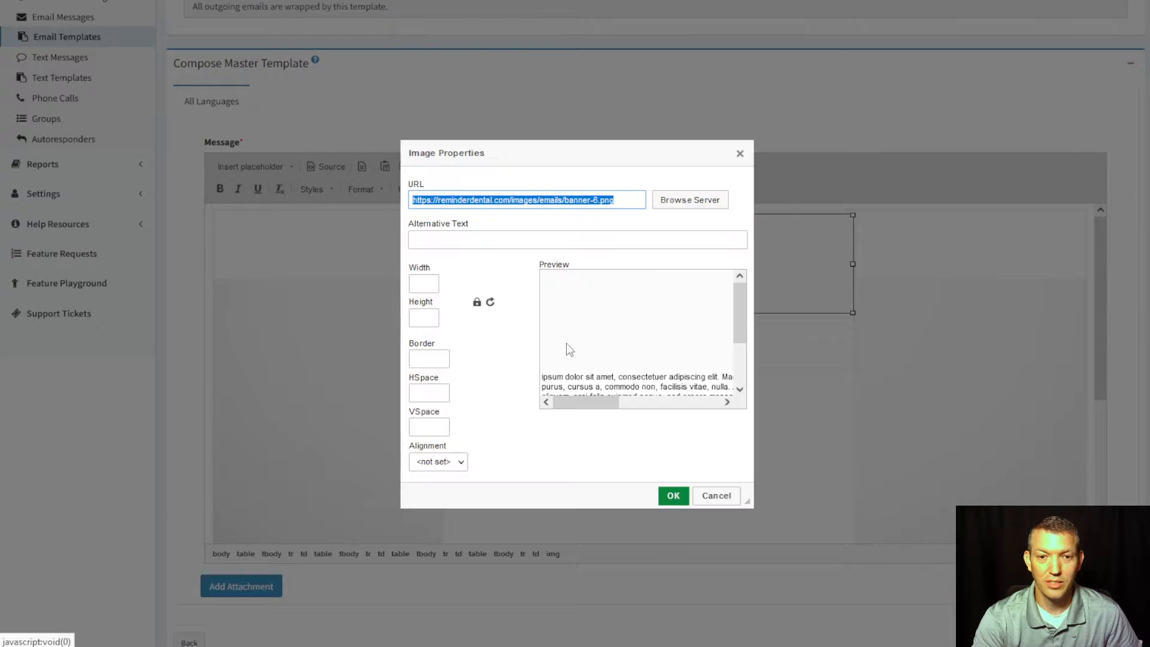
{"action": "left_click_drag", "start_coordinate": [480, 199], "coordinate": [605, 221]}
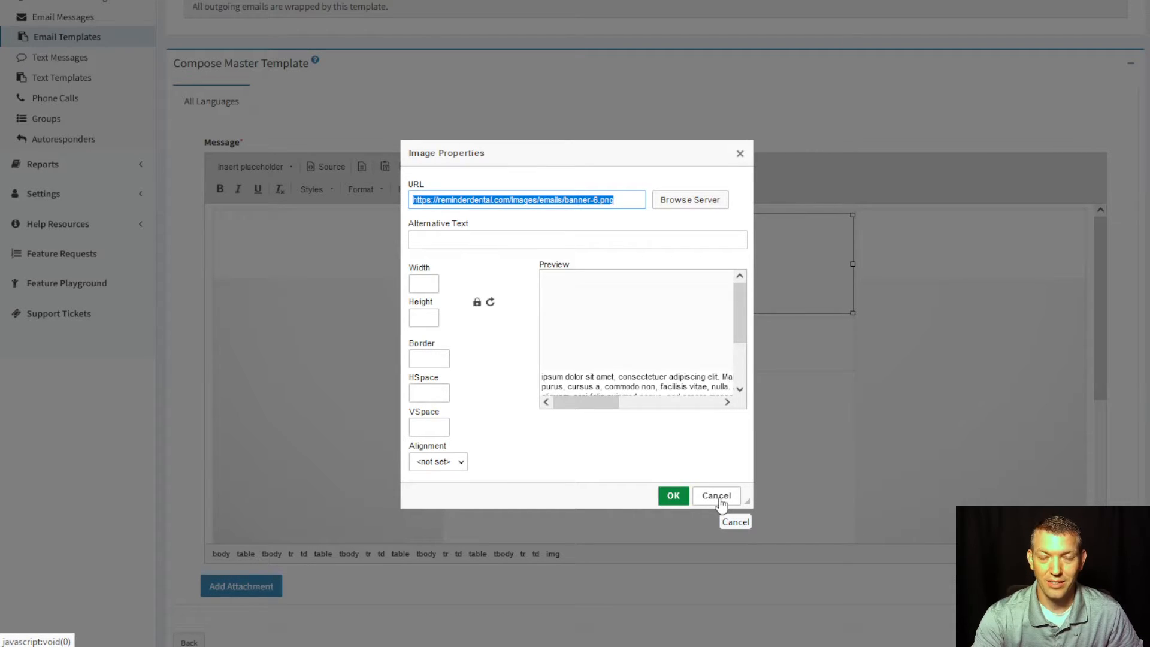
{"action": "left_click", "coordinate": [716, 496]}
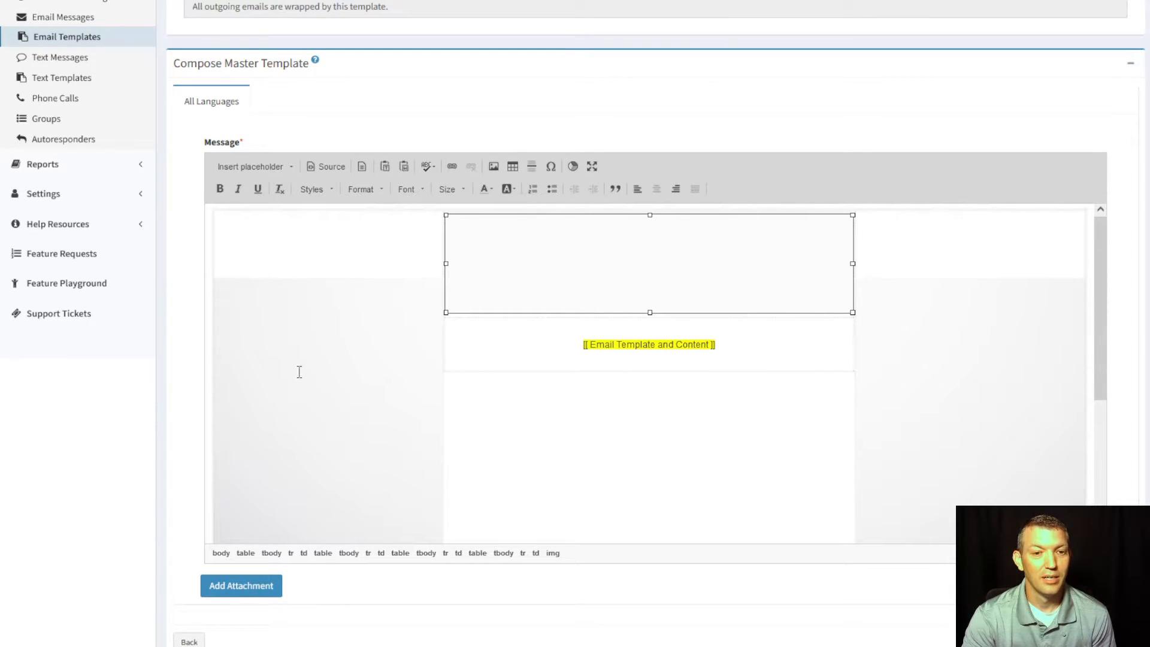
Step: Change the background image in the template's HTML source to panel-light-blue.png and return to the visual view
{"action": "left_click", "coordinate": [326, 167]}
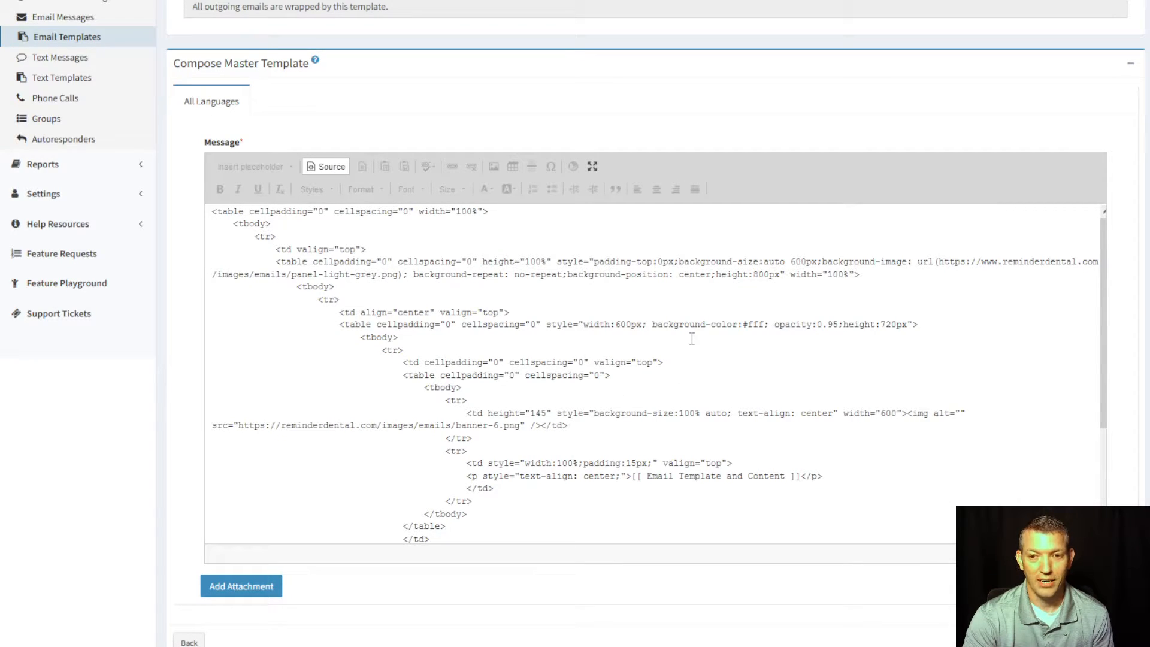
{"action": "double_click", "coordinate": [362, 275]}
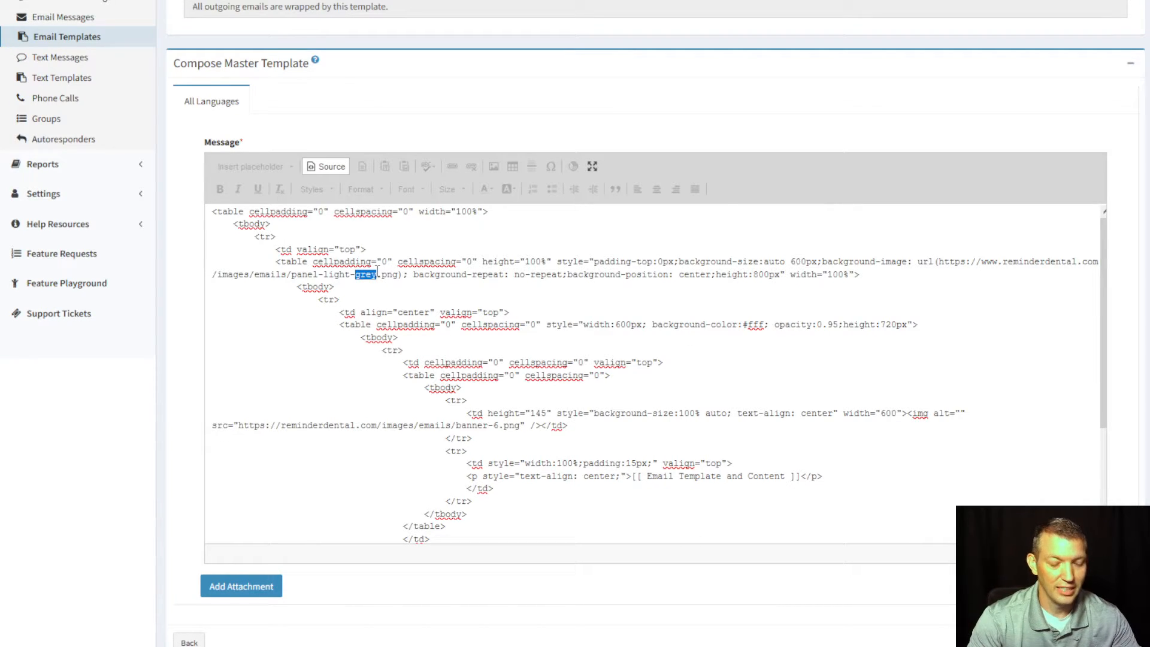
{"action": "type", "text": "blue"}
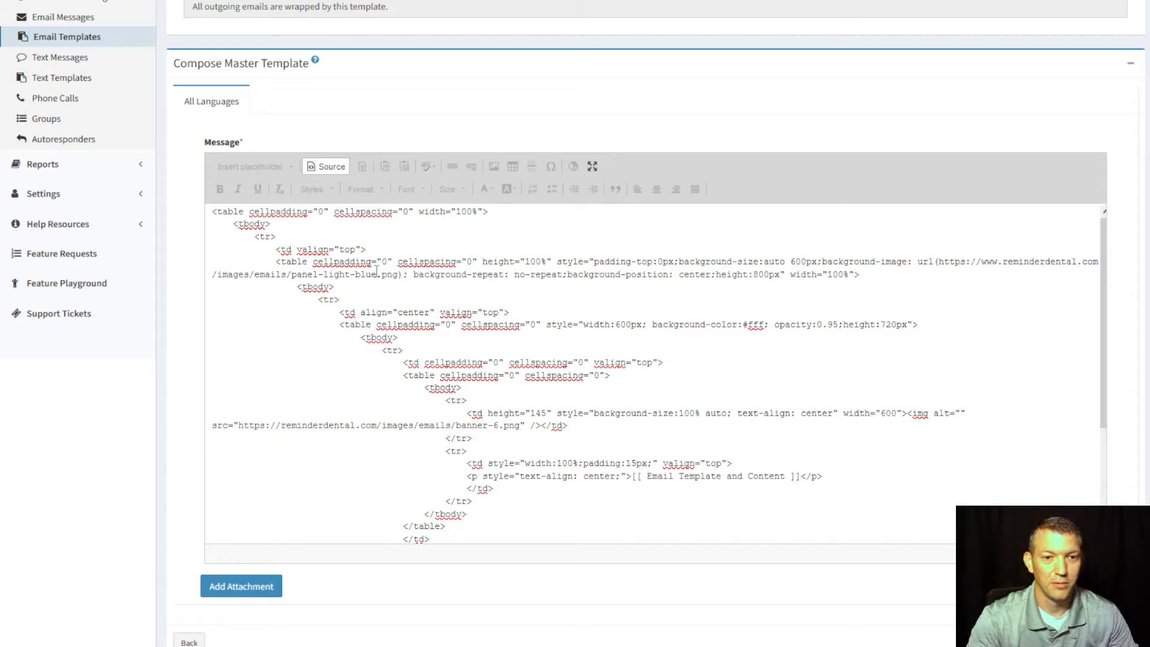
{"action": "left_click", "coordinate": [329, 165]}
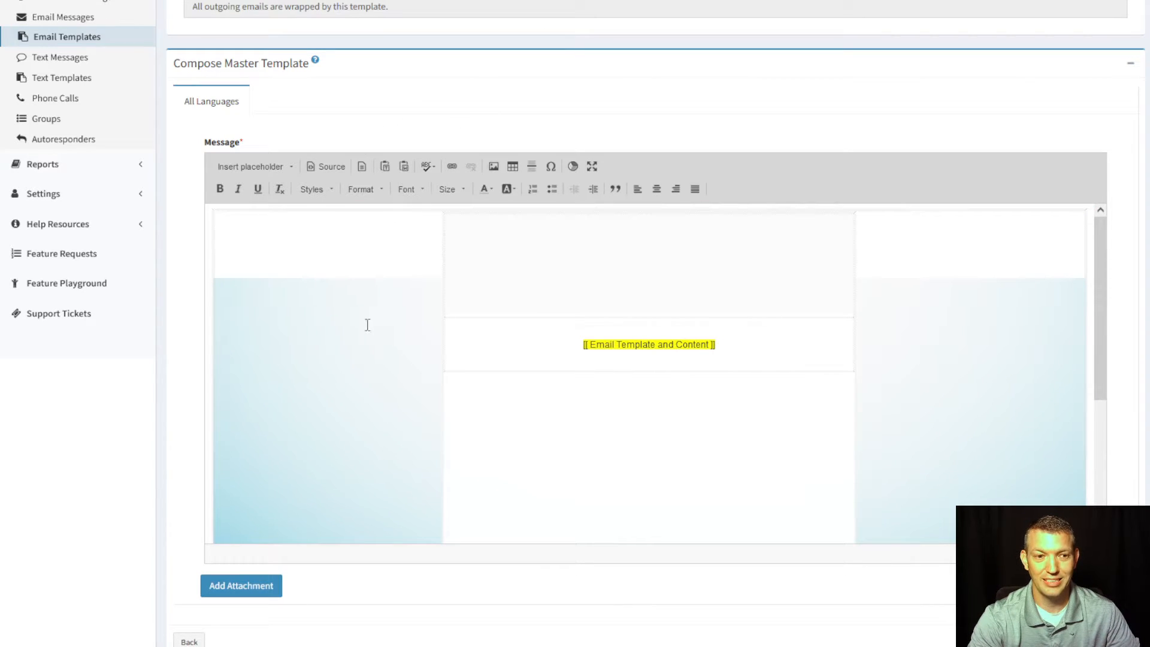
Step: Open the automated messages in a new browser tab and open the appointment confirmation email sent 7 and 6 days before appointments
{"action": "right_click", "coordinate": [74, 22]}
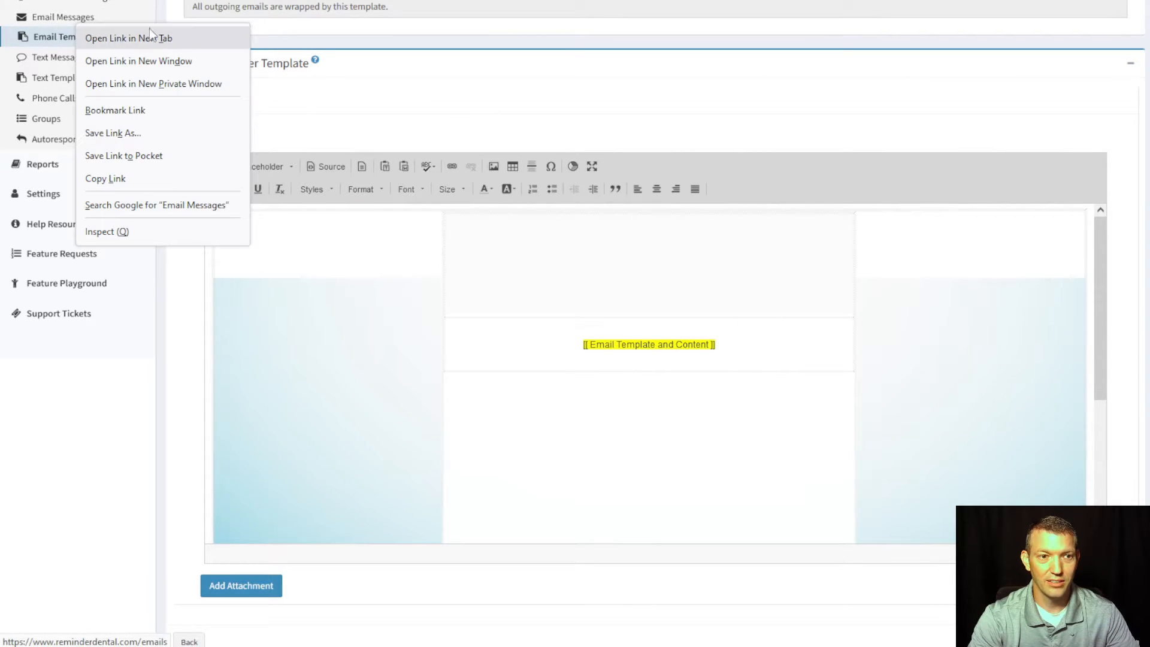
{"action": "left_click", "coordinate": [422, 79]}
{"action": "scroll", "coordinate": [389, 136], "scroll_direction": "up", "scroll_amount": 3}
{"action": "right_click", "coordinate": [60, 141]}
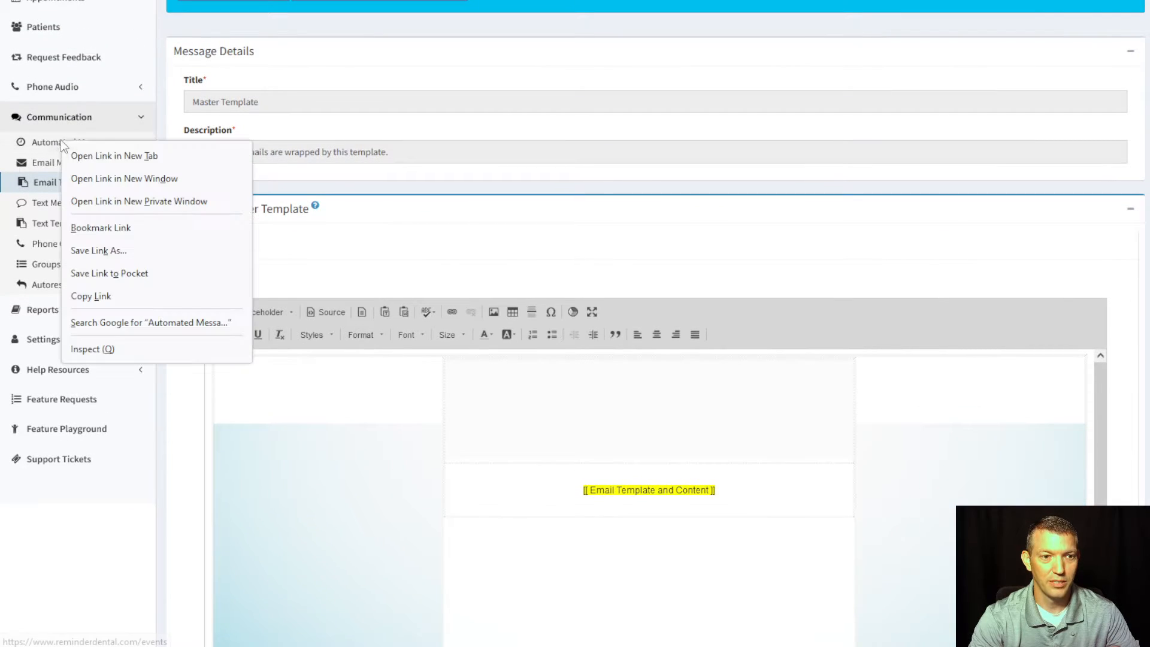
{"action": "left_click", "coordinate": [121, 155]}
{"action": "key", "text": "ctrl+Tab"}
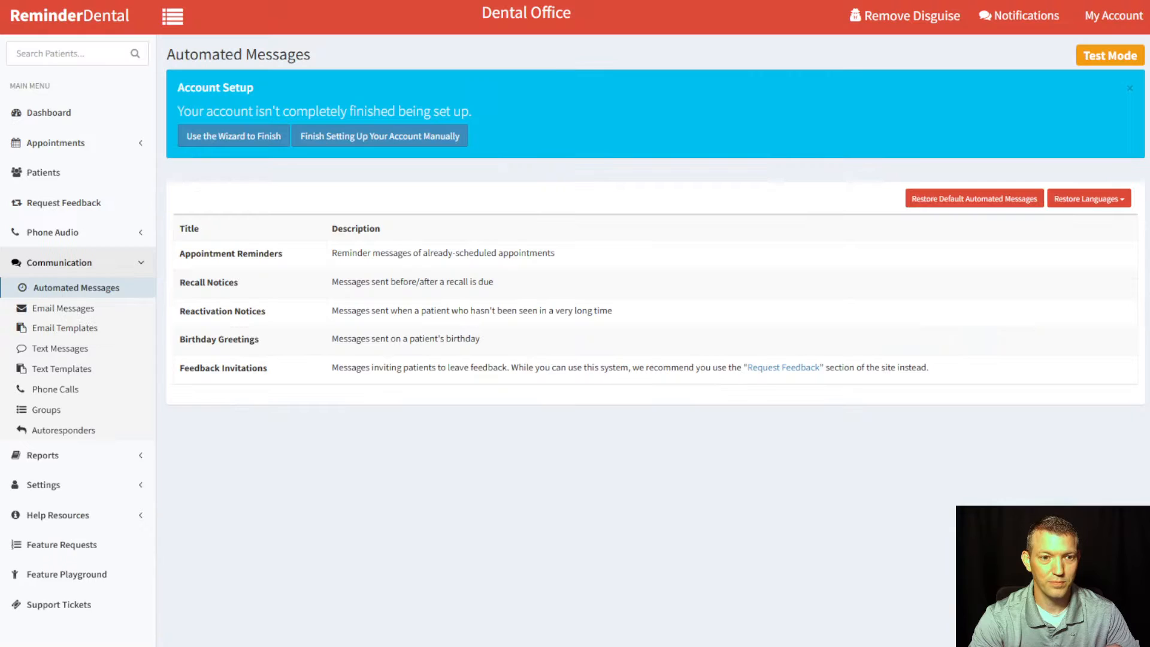
{"action": "left_click", "coordinate": [231, 254]}
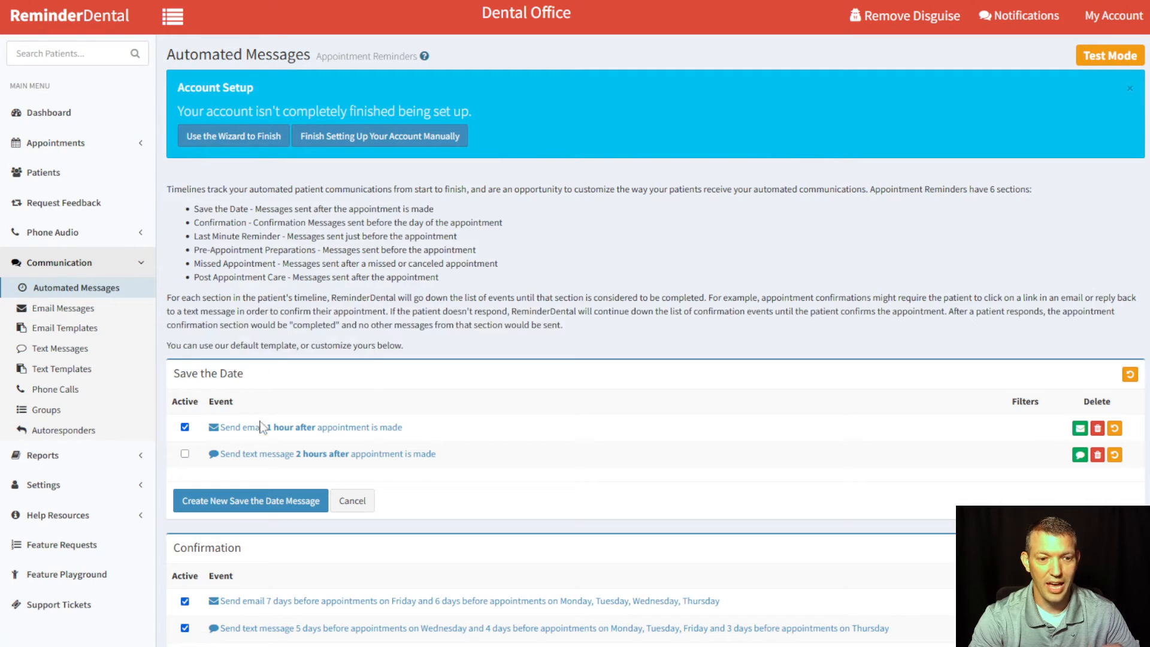
{"action": "left_click", "coordinate": [300, 602]}
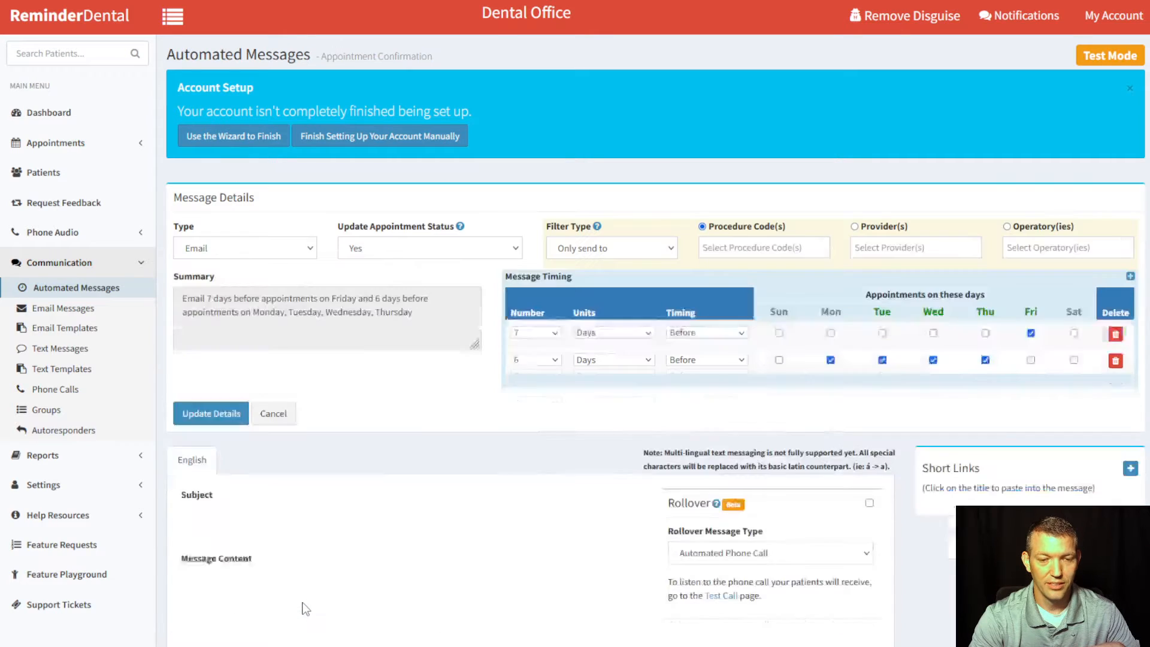
Step: Copy the entire message content of the appointment confirmation email, from the greeting to the closing note
{"action": "scroll", "coordinate": [413, 497], "scroll_direction": "down", "scroll_amount": 5}
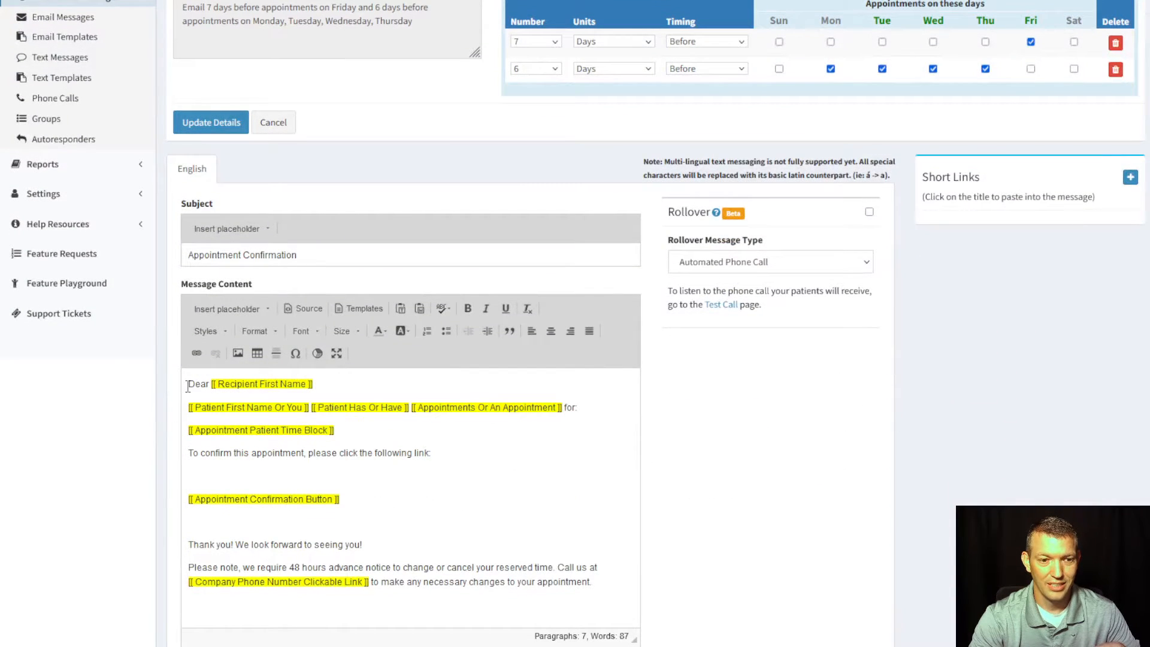
{"action": "left_click_drag", "start_coordinate": [188, 384], "coordinate": [600, 645]}
{"action": "left_click", "coordinate": [599, 434]}
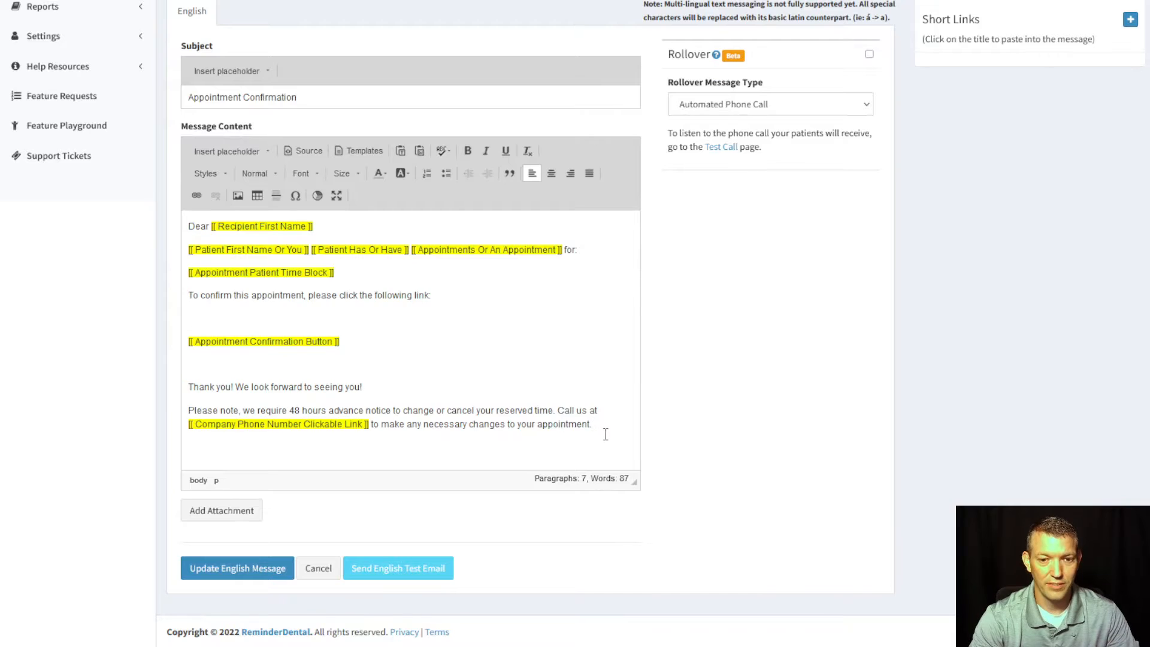
{"action": "left_click_drag", "start_coordinate": [605, 434], "coordinate": [141, 195]}
{"action": "key", "text": "ctrl+c"}
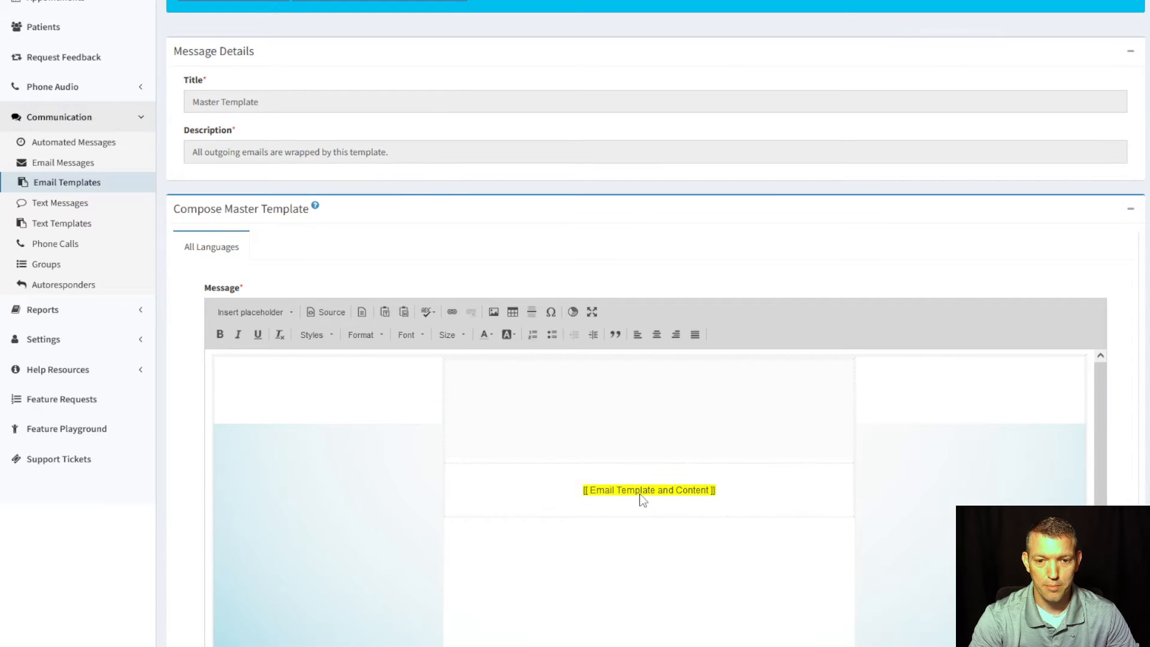
Step: Replace the Email Template and Content placeholder in the Master Template with the copied confirmation message and review the layout
{"action": "left_click", "coordinate": [729, 488]}
{"action": "left_click_drag", "start_coordinate": [729, 488], "coordinate": [569, 477]}
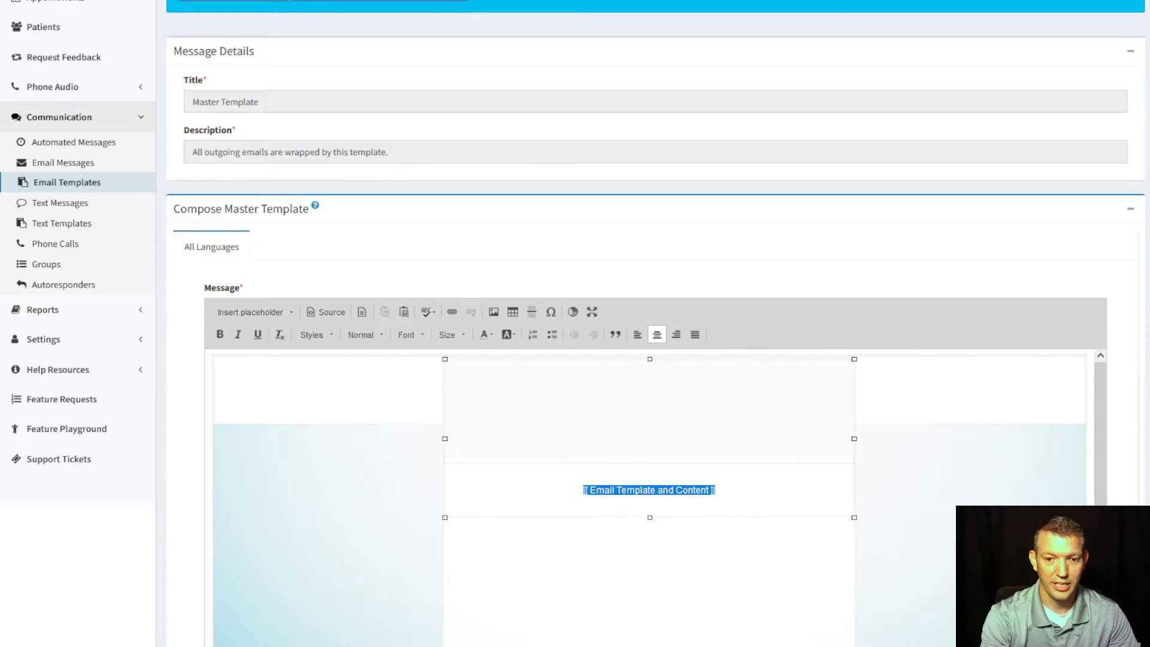
{"action": "right_click", "coordinate": [668, 490]}
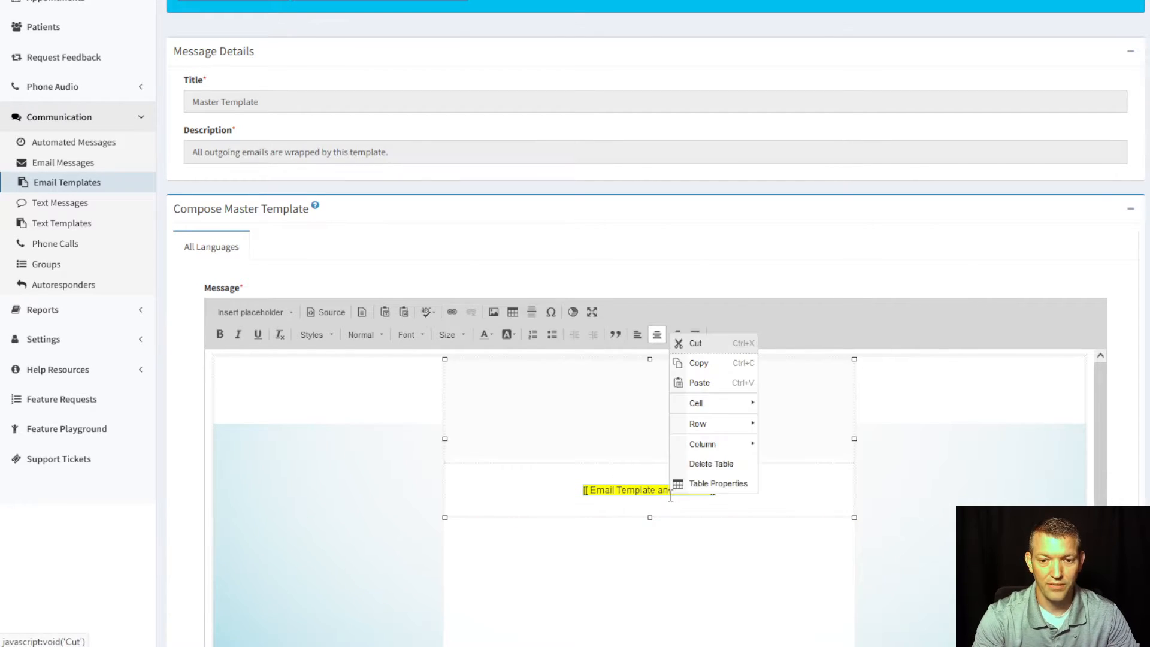
{"action": "left_click", "coordinate": [636, 491]}
{"action": "key", "text": "ctrl+v"}
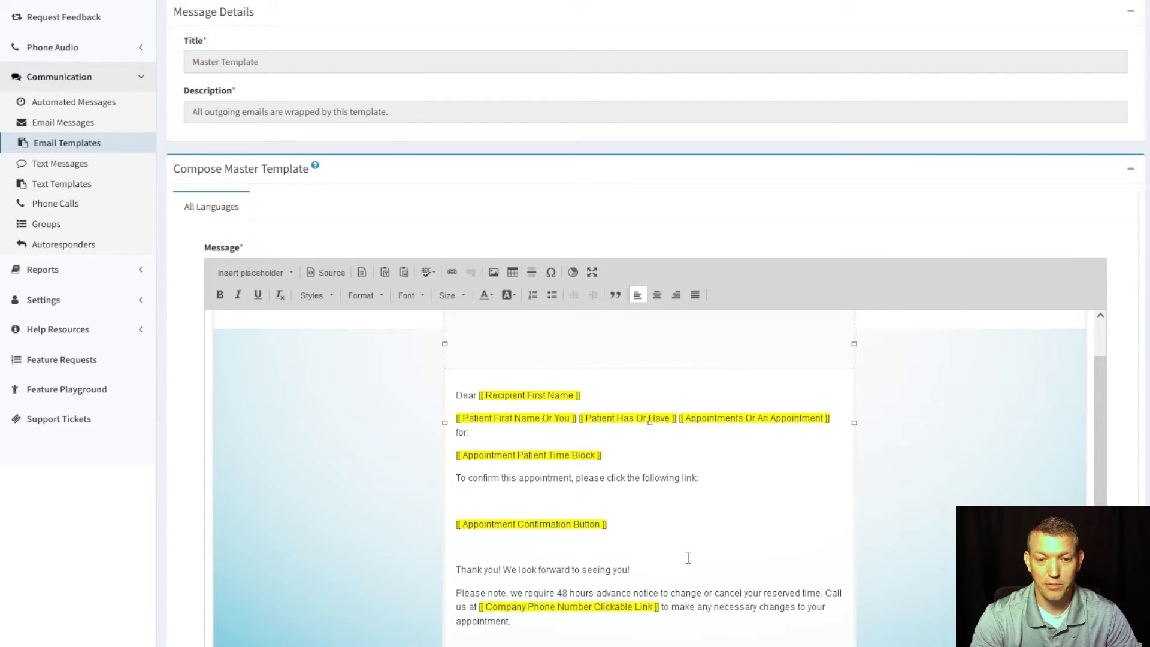
{"action": "scroll", "coordinate": [688, 556], "scroll_direction": "down", "scroll_amount": 1}
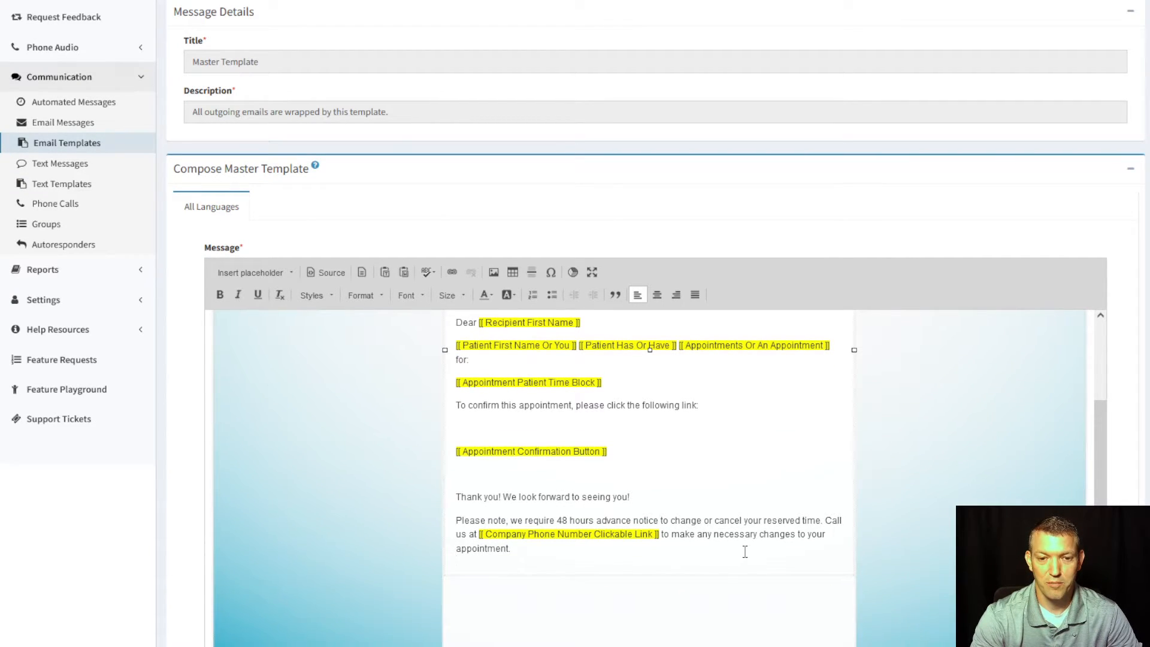
{"action": "scroll", "coordinate": [744, 546], "scroll_direction": "up", "scroll_amount": 2}
Step: Undo the paste of the confirmation message and the removal of the Email Template and Content placeholder
{"action": "key", "text": "ctrl+z"}
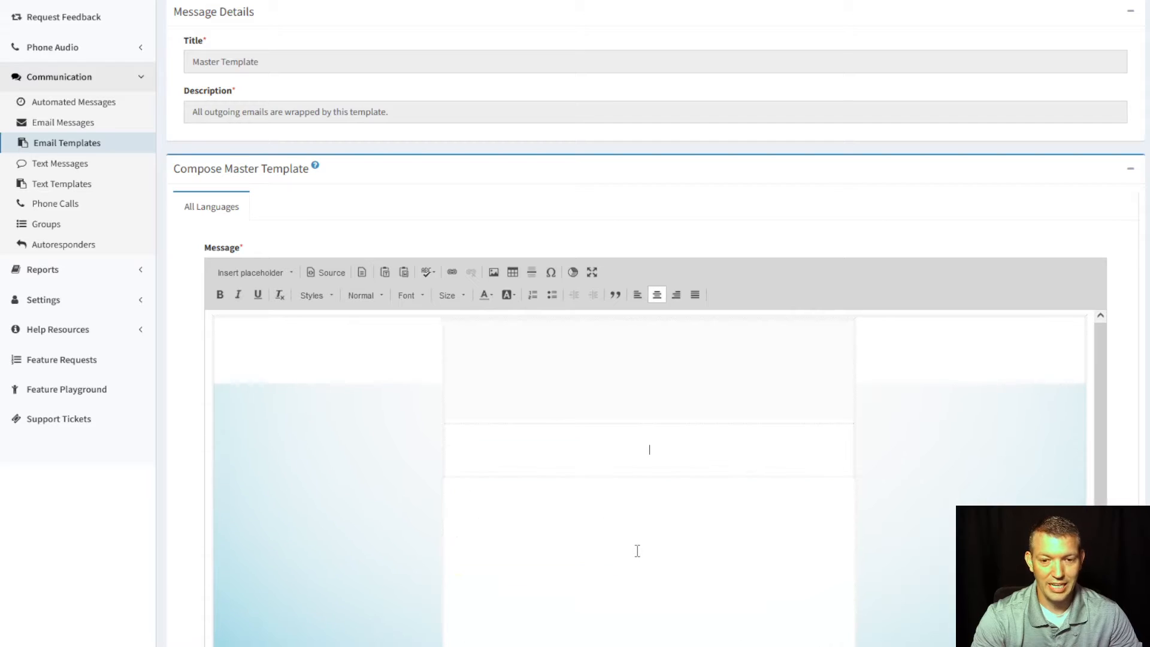
{"action": "key", "text": "ctrl+z"}
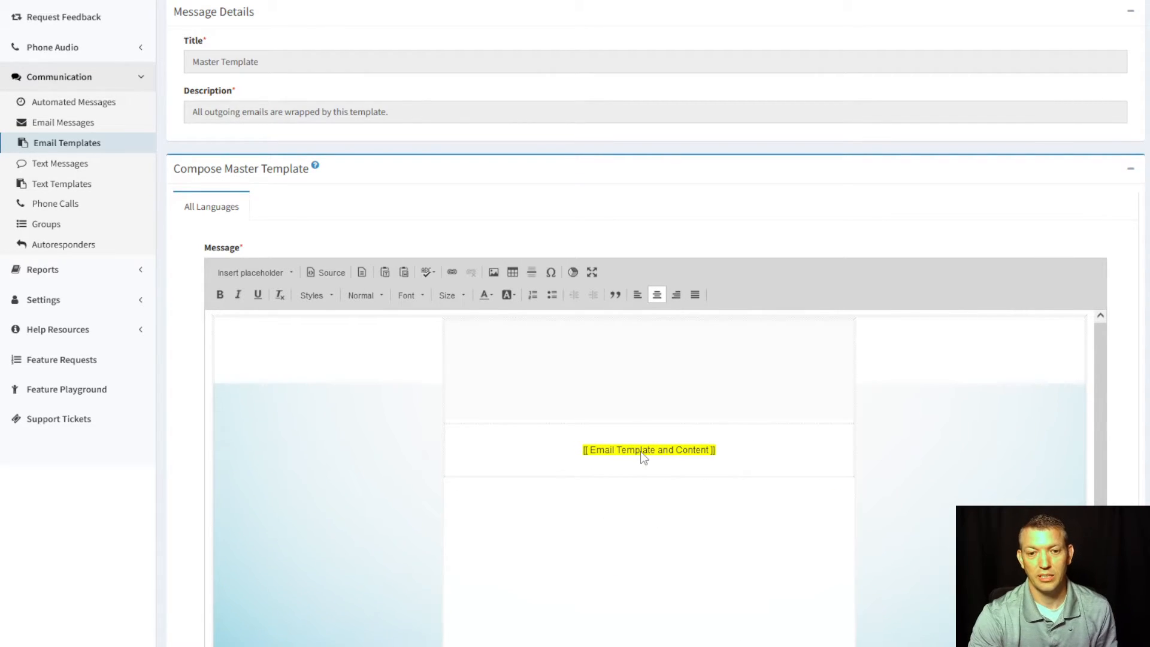
{"action": "left_click", "coordinate": [678, 363]}
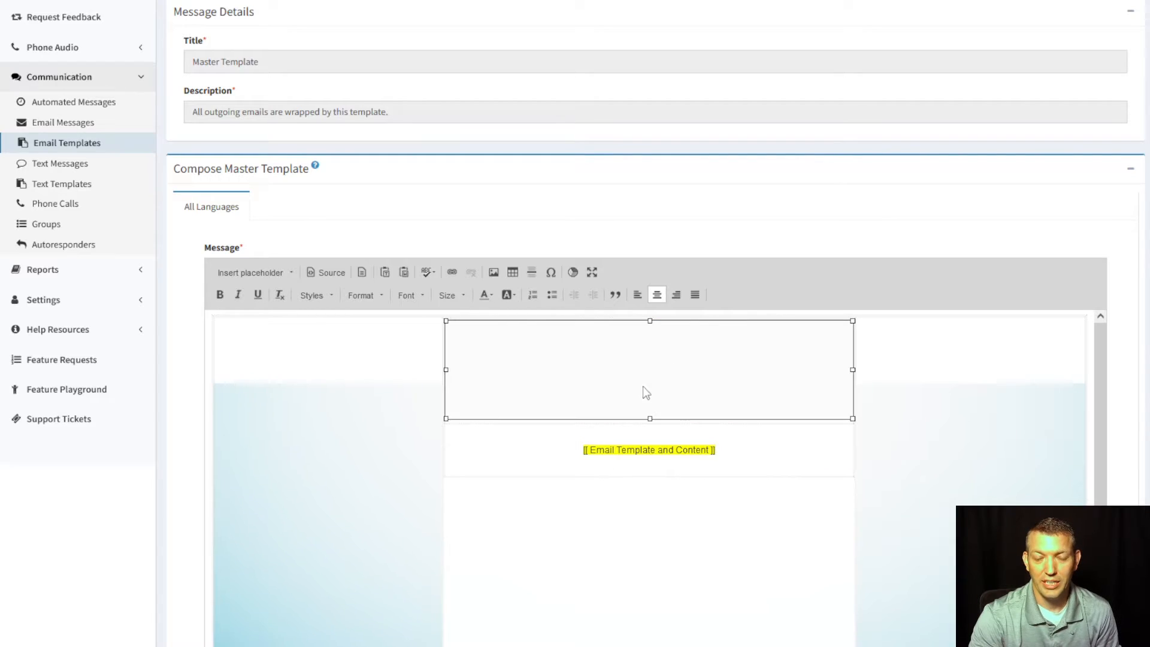
{"action": "left_click", "coordinate": [767, 473]}
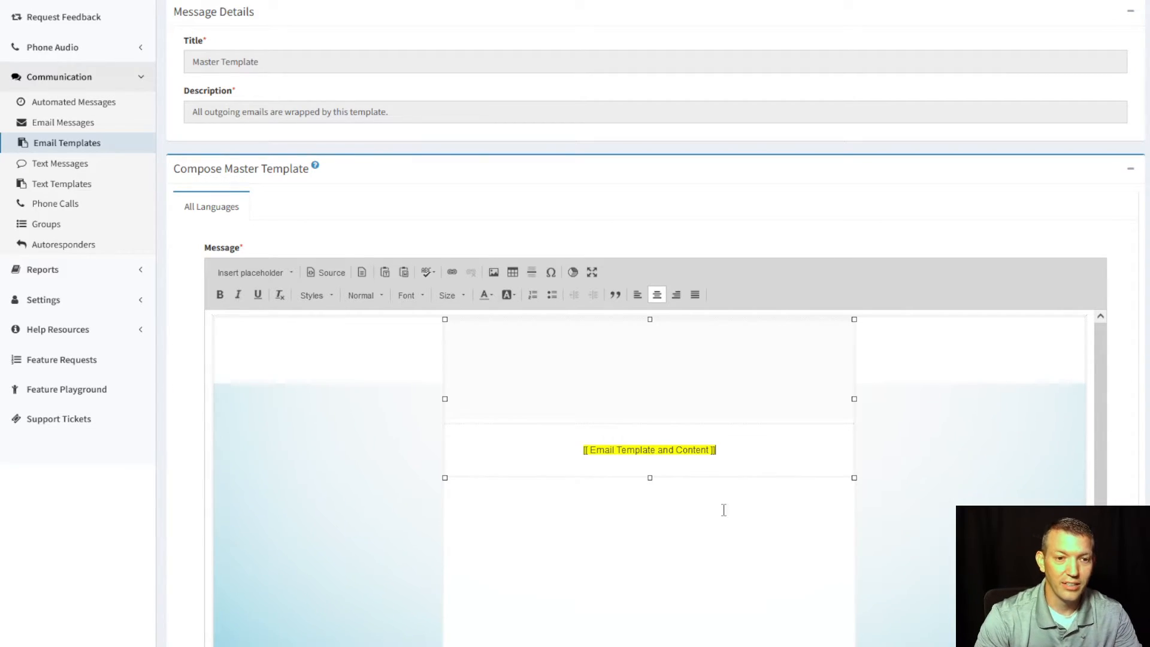
Step: Copy the [[ Email Template and Content ]] placeholder from its centered paragraph in the HTML source and delete it there
{"action": "left_click", "coordinate": [318, 274]}
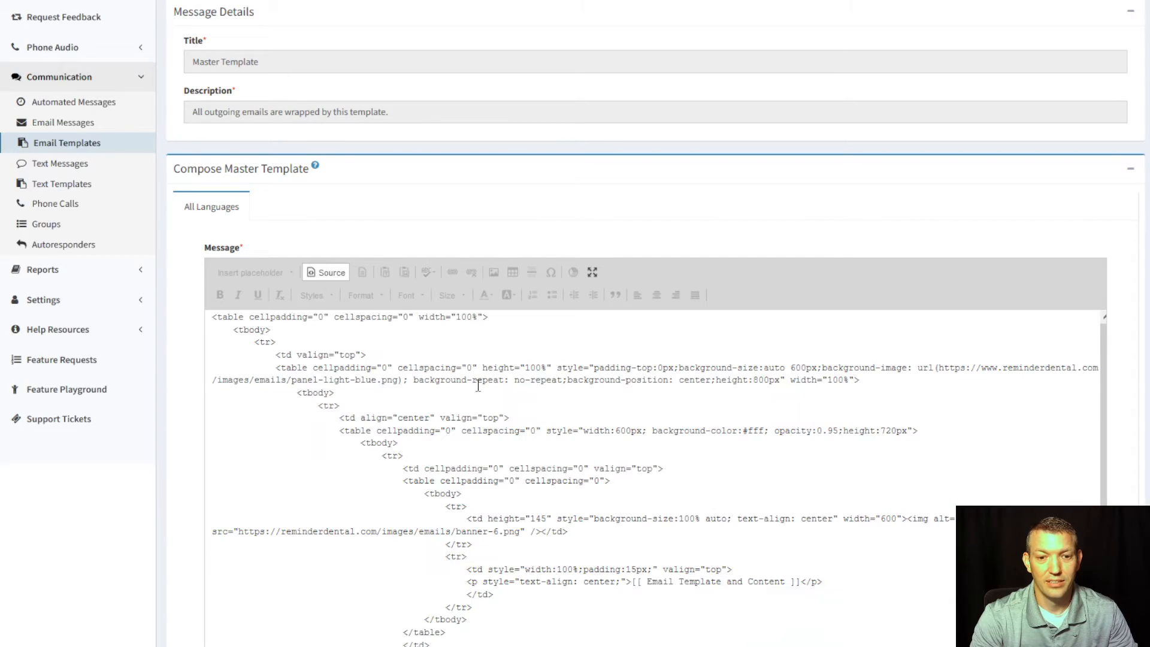
{"action": "scroll", "coordinate": [587, 503], "scroll_direction": "down", "scroll_amount": 2}
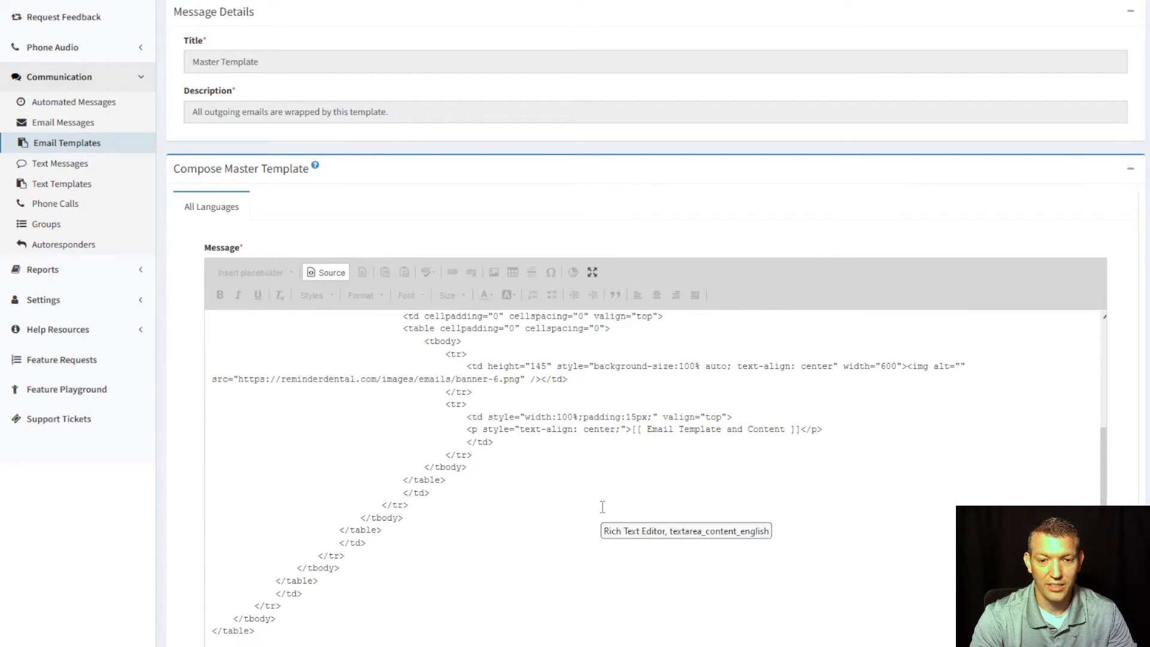
{"action": "left_click_drag", "start_coordinate": [797, 430], "coordinate": [669, 442]}
{"action": "left_click", "coordinate": [801, 430]}
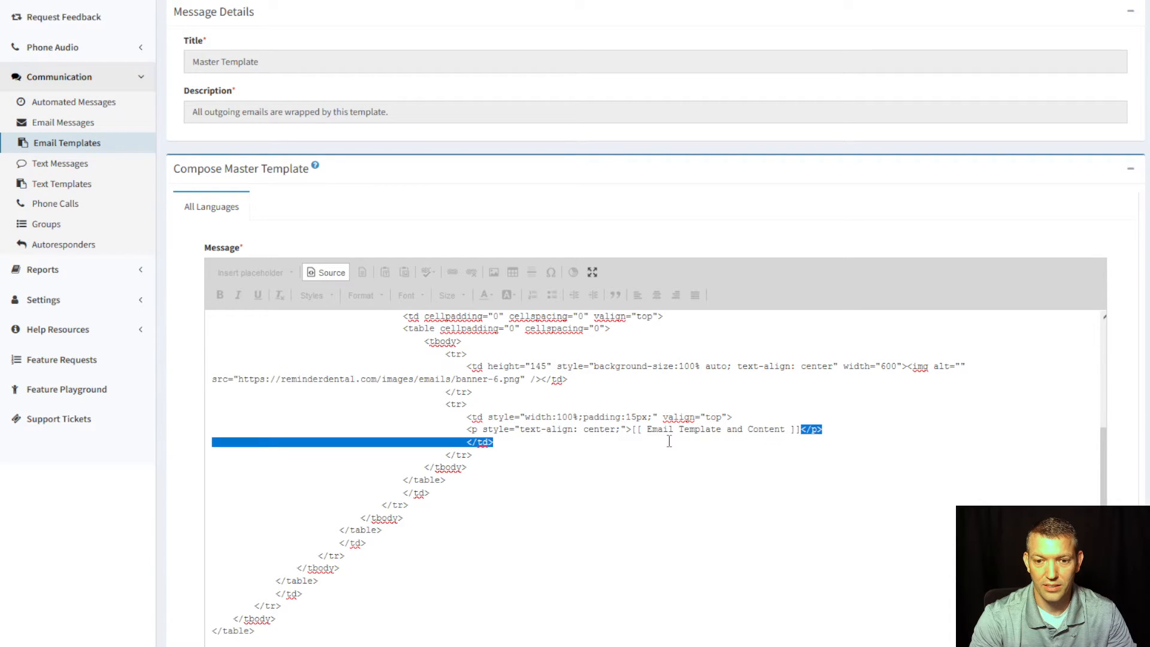
{"action": "left_click", "coordinate": [631, 431], "text": "shift"}
{"action": "key", "text": "ctrl+c"}
{"action": "key", "text": "BackSpace"}
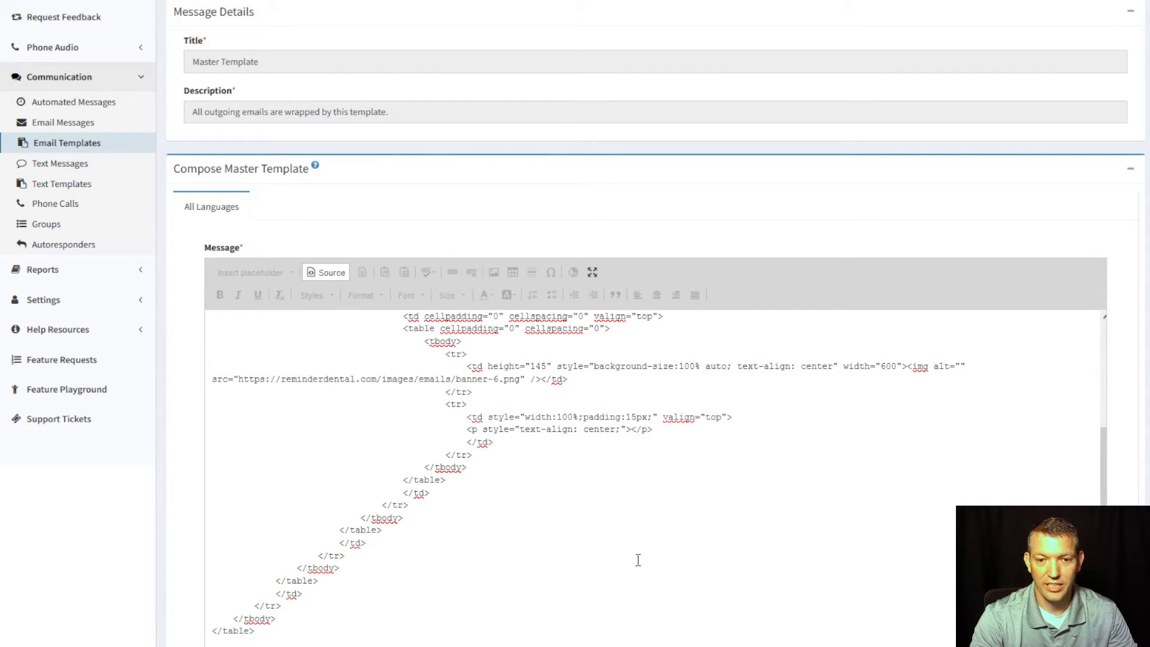
{"action": "scroll", "coordinate": [546, 605], "scroll_direction": "up", "scroll_amount": 3}
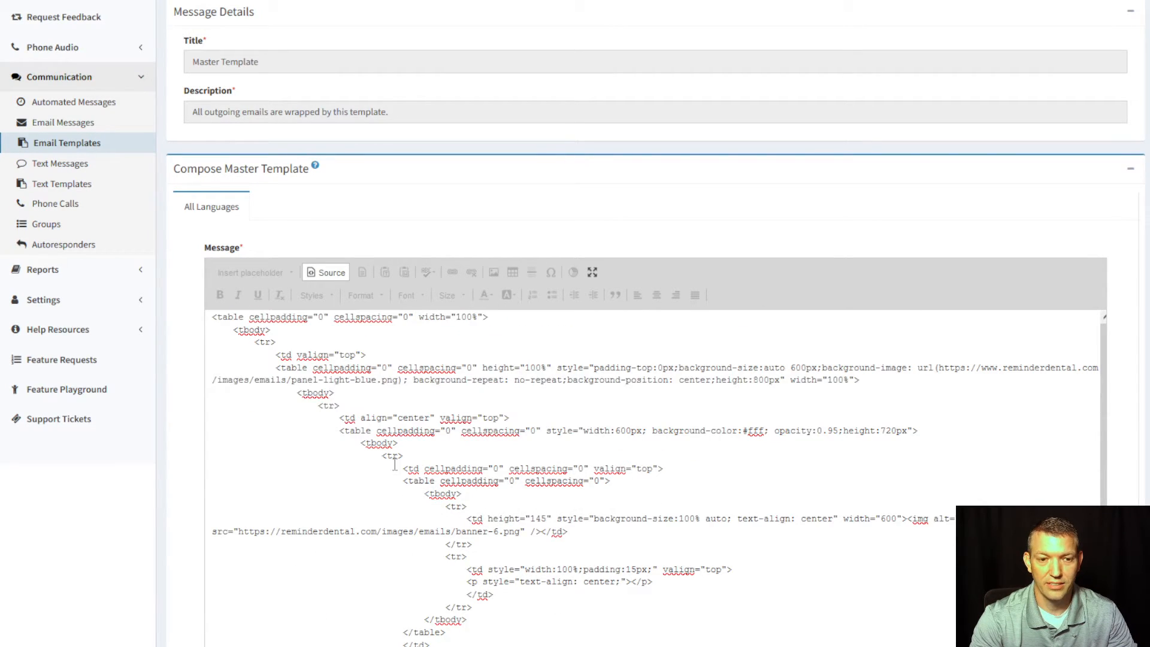
Step: Replace the Master Template's entire HTML source with only the [[ Email Template and Content ]] placeholder and return to the visual view
{"action": "left_click", "coordinate": [214, 318]}
{"action": "key", "text": "ctrl+v"}
{"action": "scroll", "coordinate": [437, 390], "scroll_direction": "down", "scroll_amount": 10}
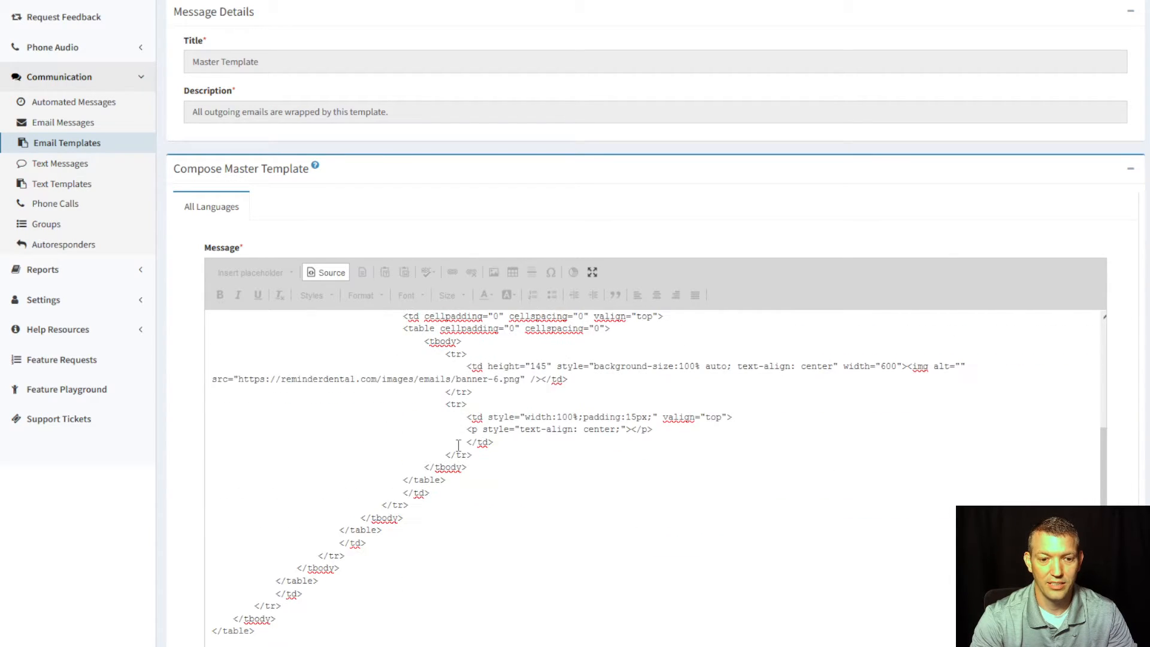
{"action": "key", "text": "ctrl+a"}
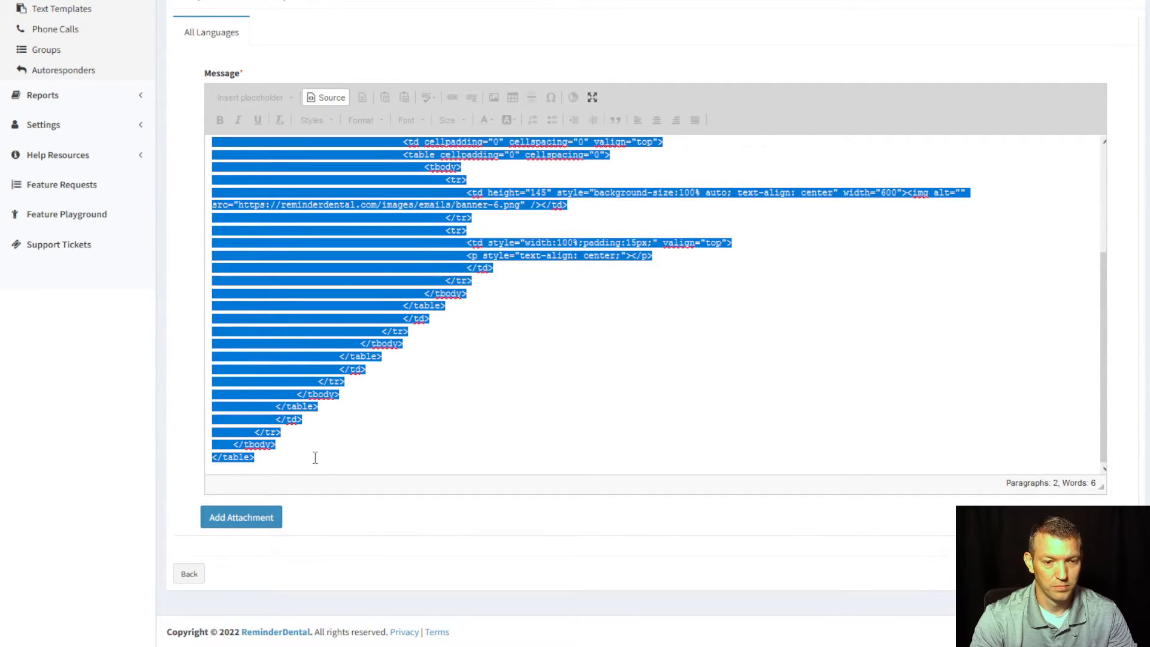
{"action": "key", "text": "ctrl+v"}
{"action": "scroll", "coordinate": [321, 465], "scroll_direction": "up", "scroll_amount": 6}
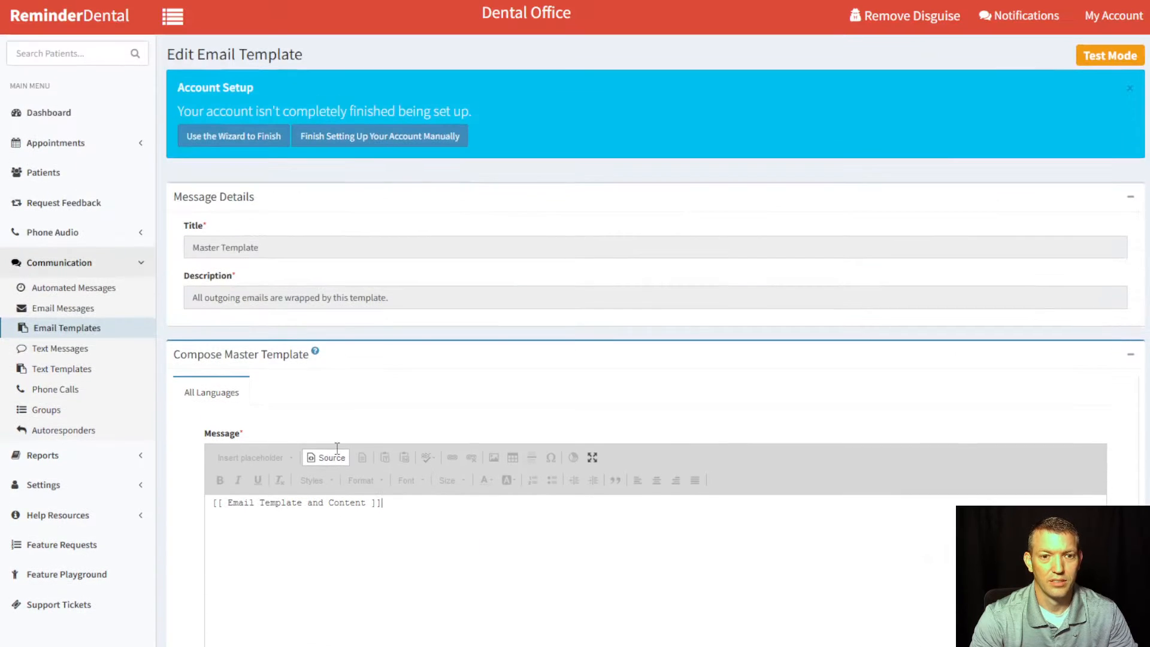
{"action": "left_click", "coordinate": [328, 458]}
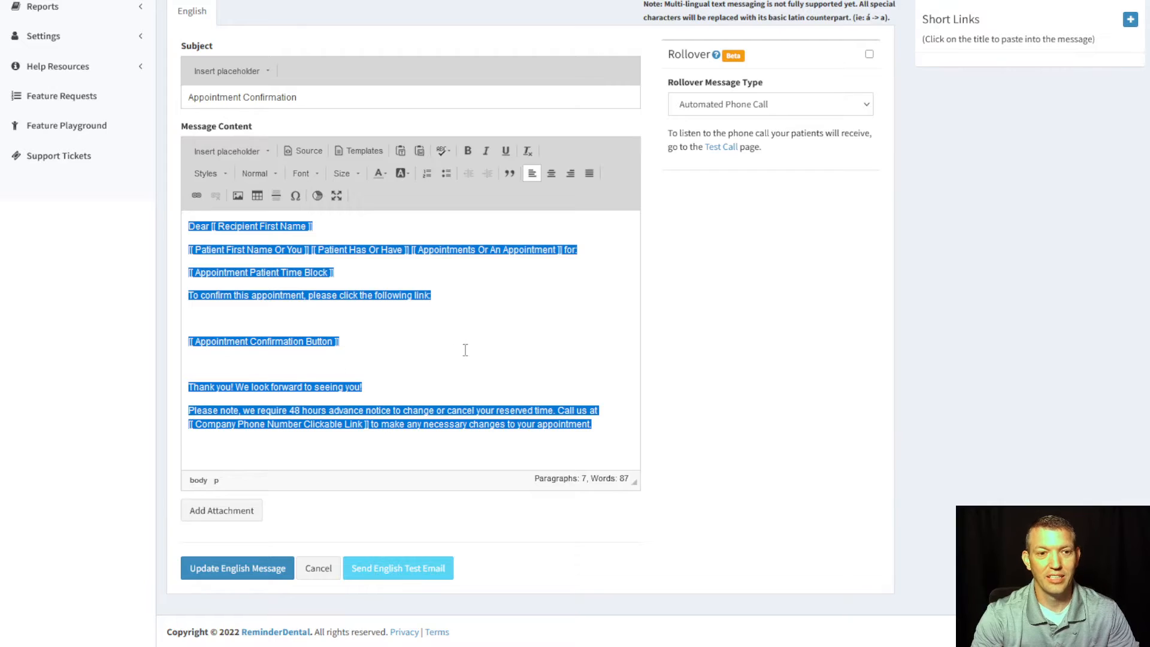
Step: Insert the former Master Template table code ahead of the greeting in the HTML source of the Appointment Confirmation email
{"action": "left_click", "coordinate": [461, 350]}
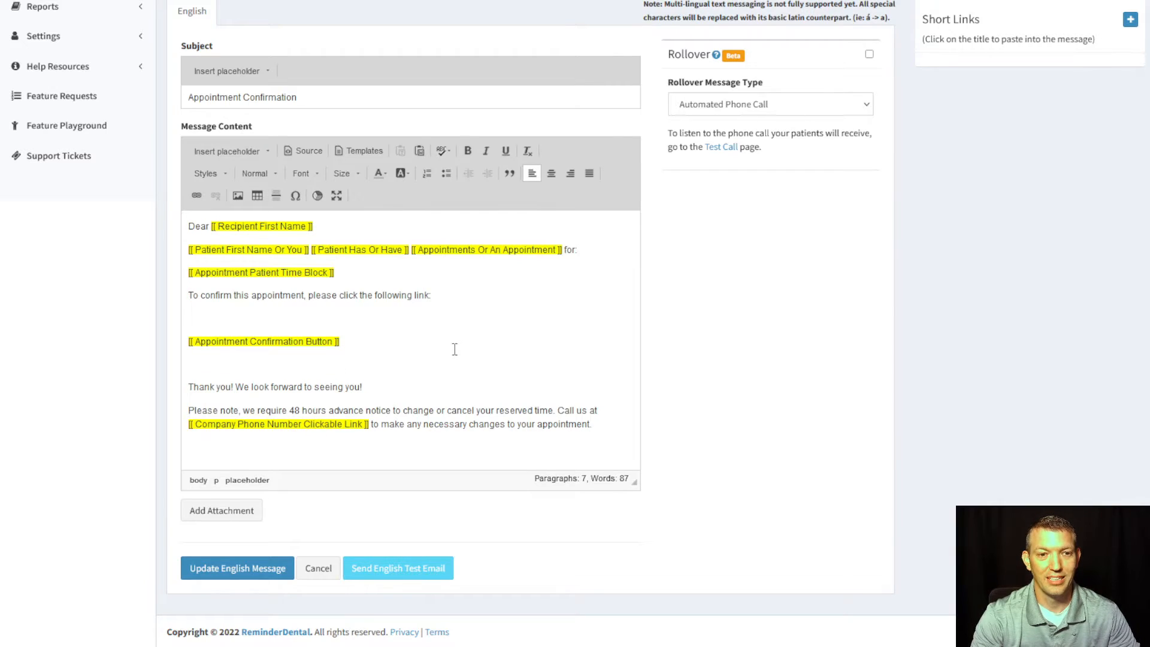
{"action": "left_click", "coordinate": [301, 152]}
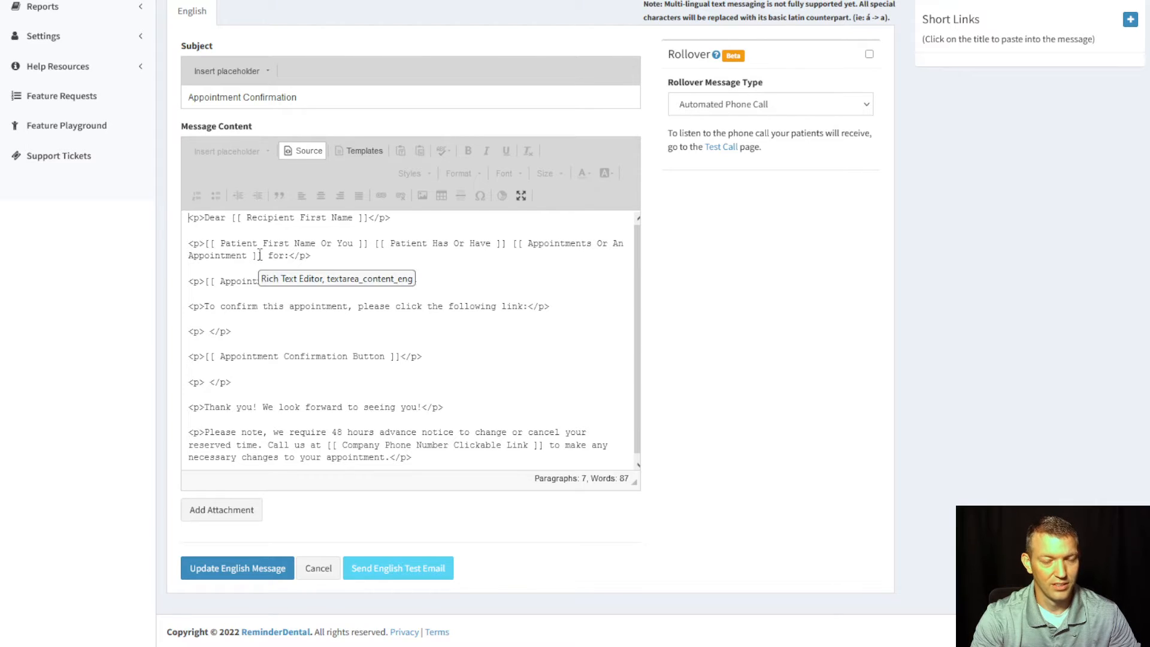
{"action": "scroll", "coordinate": [277, 292], "scroll_direction": "up", "scroll_amount": 5}
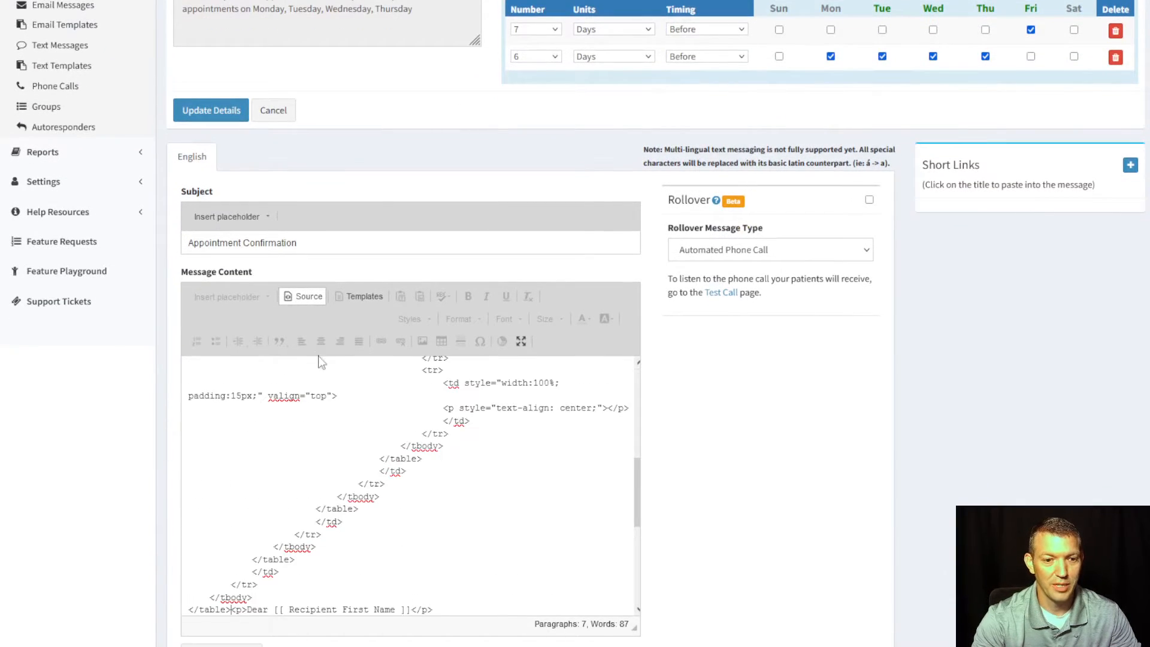
{"action": "scroll", "coordinate": [333, 503], "scroll_direction": "down", "scroll_amount": 6}
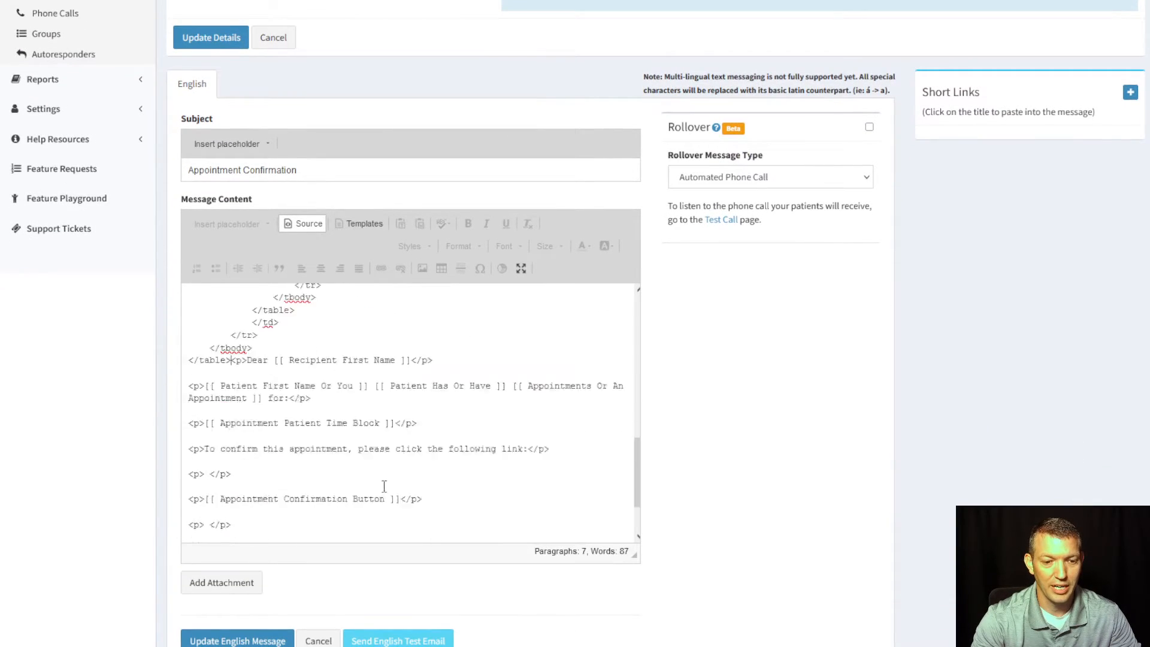
Step: Move the confirmation message paragraphs into the template's content cell, replacing the empty centered paragraph, and check the layout in the visual view
{"action": "left_click", "coordinate": [441, 527], "text": "shift"}
{"action": "key", "text": "ctrl+c"}
{"action": "key", "text": "BackSpace"}
{"action": "scroll", "coordinate": [440, 527], "scroll_direction": "up", "scroll_amount": 4}
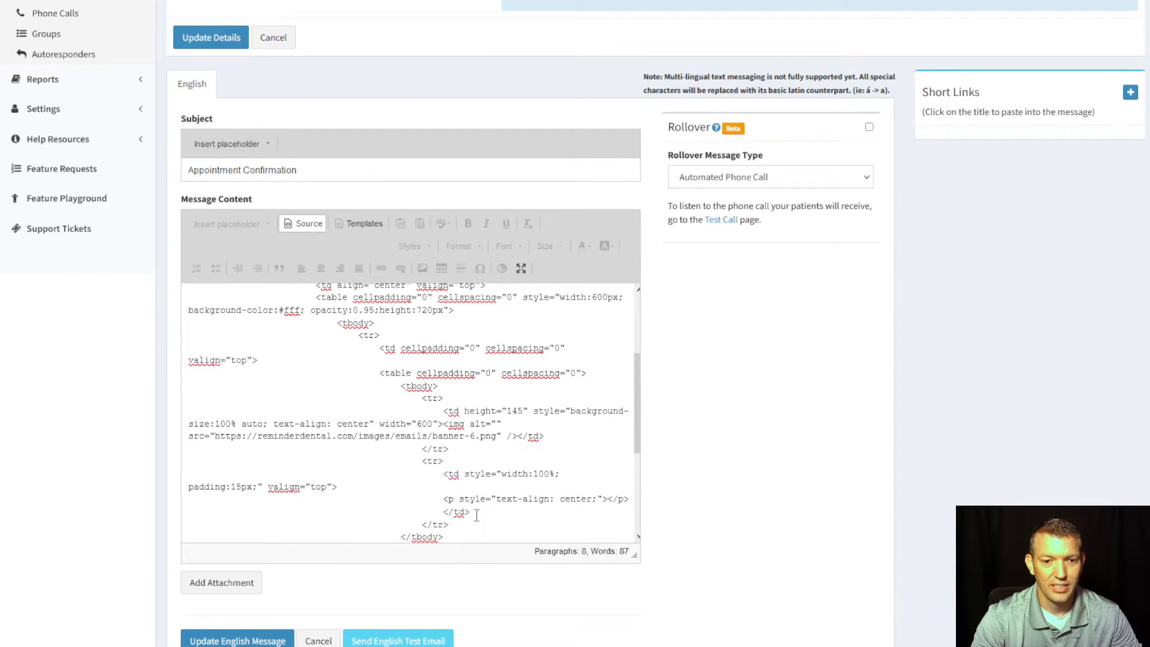
{"action": "left_click", "coordinate": [393, 492]}
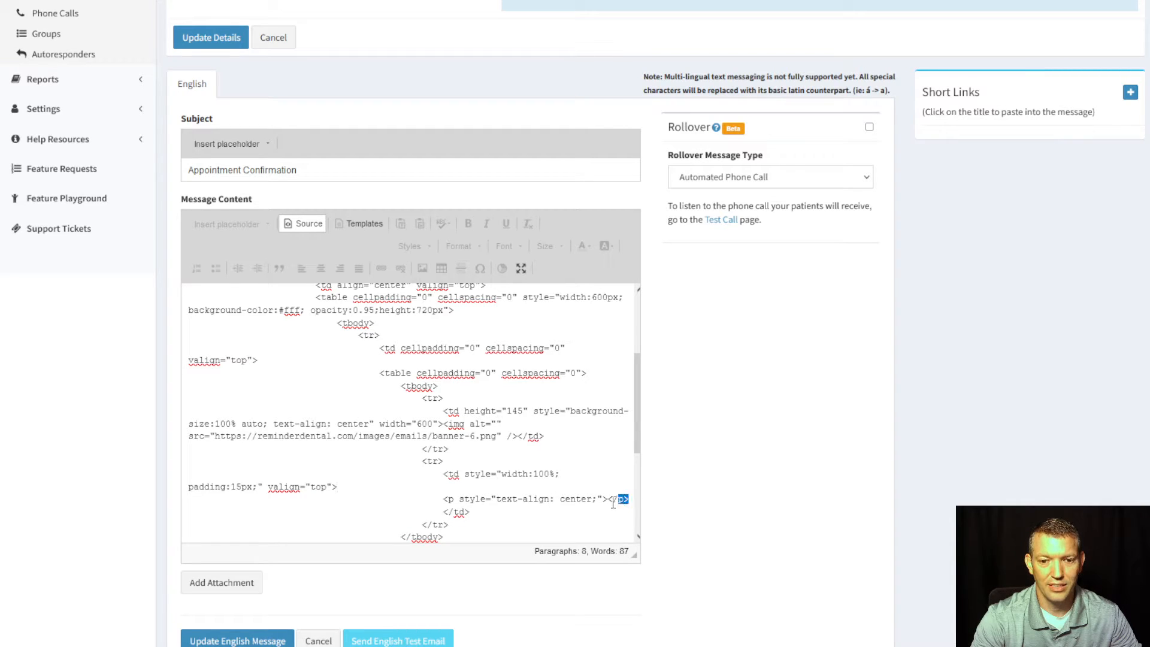
{"action": "left_click_drag", "start_coordinate": [628, 499], "coordinate": [442, 506]}
{"action": "key", "text": "ctrl+v"}
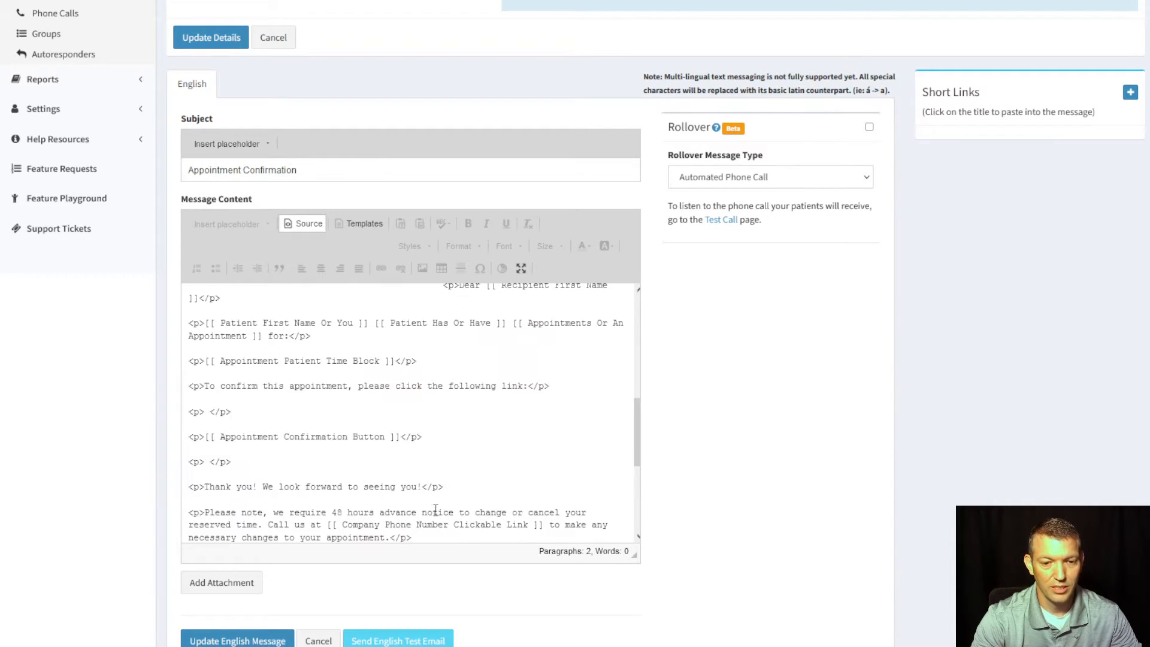
{"action": "left_click", "coordinate": [303, 224]}
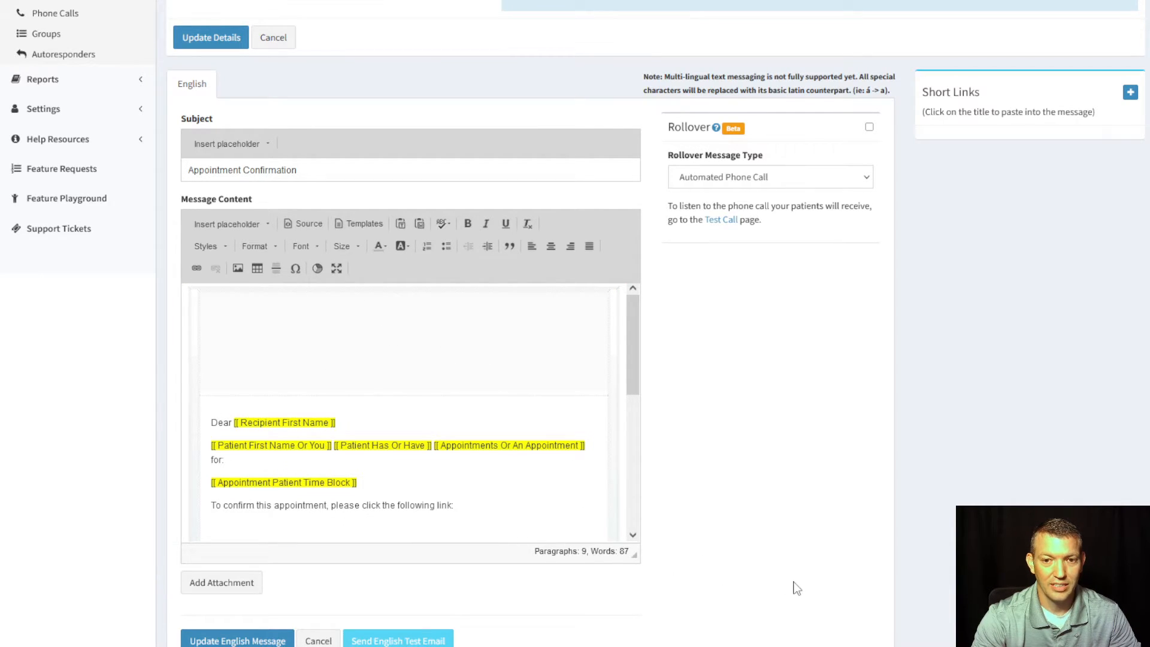
{"action": "scroll", "coordinate": [455, 359], "scroll_direction": "down", "scroll_amount": 2}
{"action": "scroll", "coordinate": [479, 431], "scroll_direction": "down", "scroll_amount": 4}
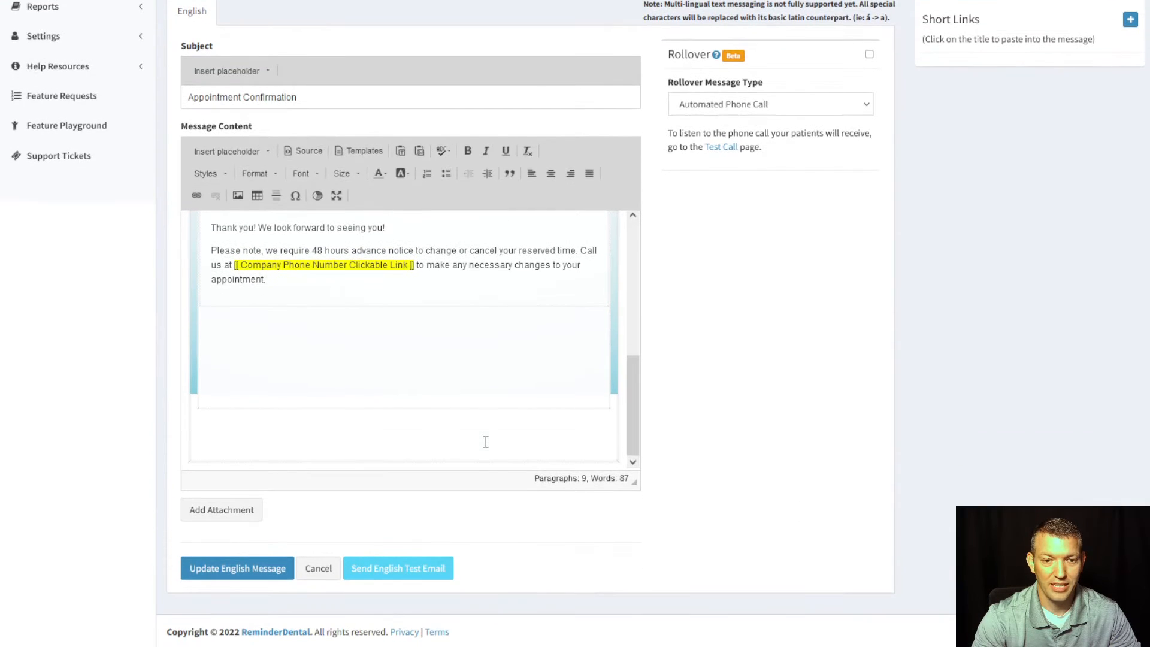
{"action": "scroll", "coordinate": [521, 425], "scroll_direction": "up", "scroll_amount": 5}
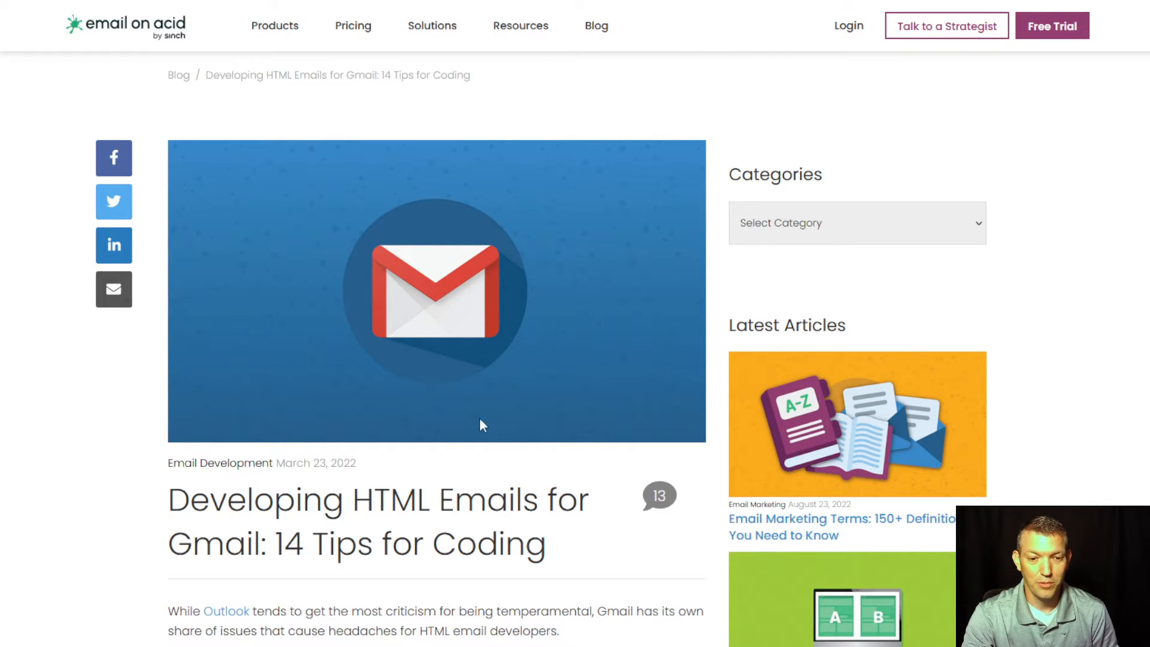
Step: Skim the article "Developing HTML Emails for Gmail: 14 Tips for Coding" and the Free HTML Editor for Gmail extension page in the Chrome Web Store
{"action": "left_click_drag", "start_coordinate": [346, 500], "coordinate": [536, 546]}
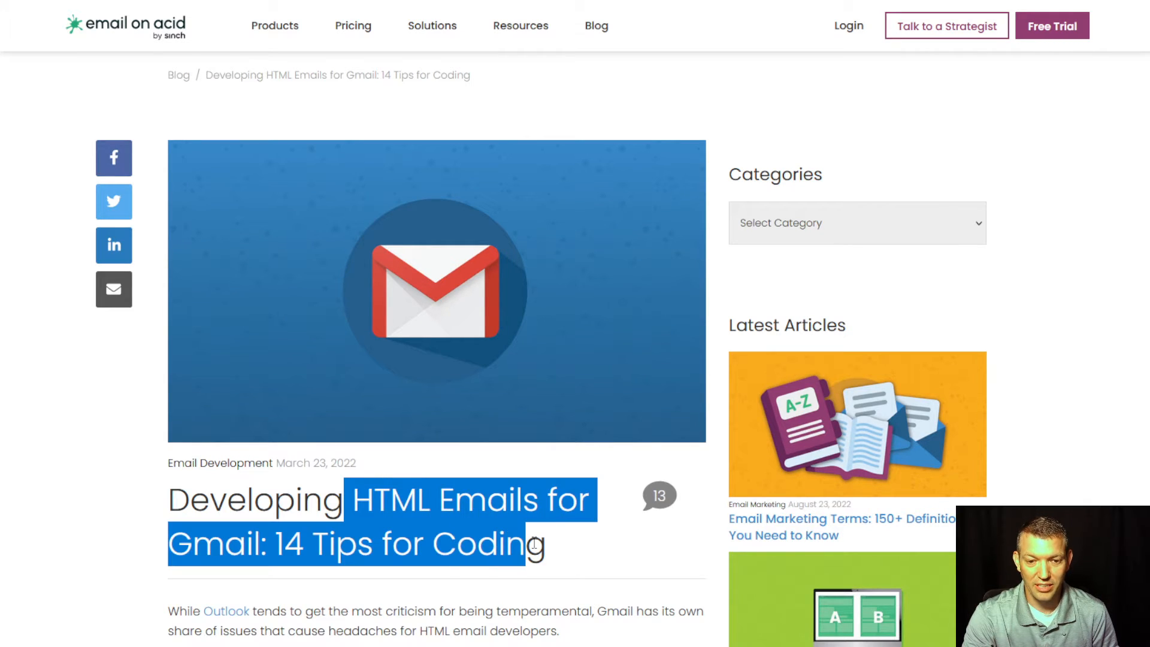
{"action": "left_click", "coordinate": [413, 527]}
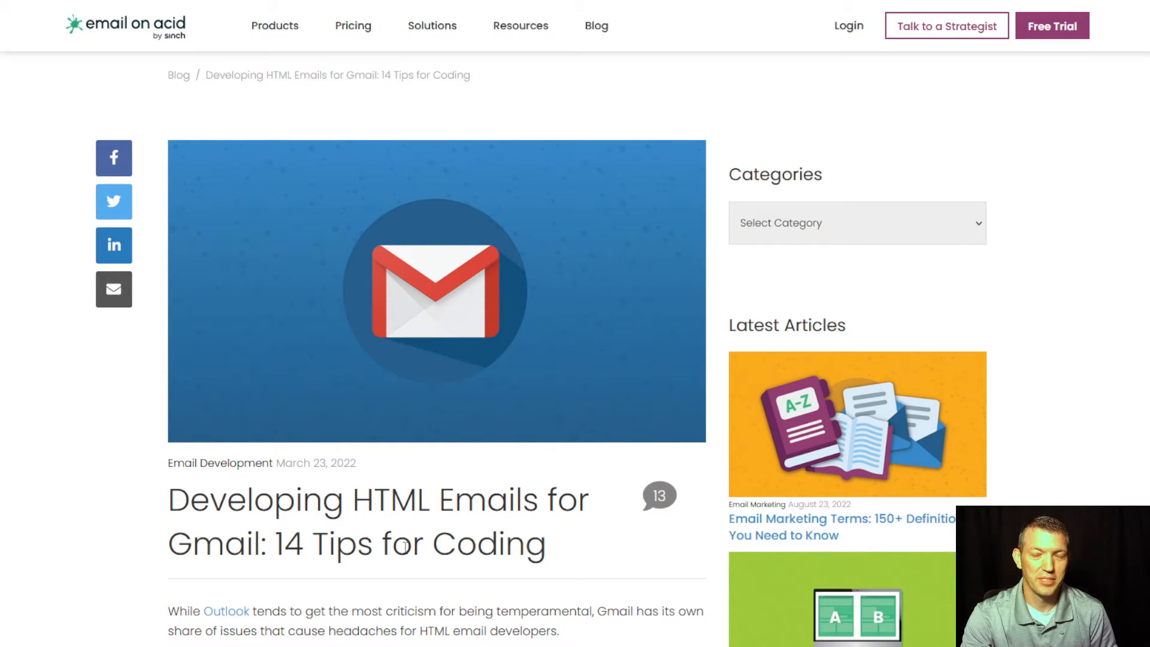
{"action": "scroll", "coordinate": [452, 564], "scroll_direction": "down", "scroll_amount": 5}
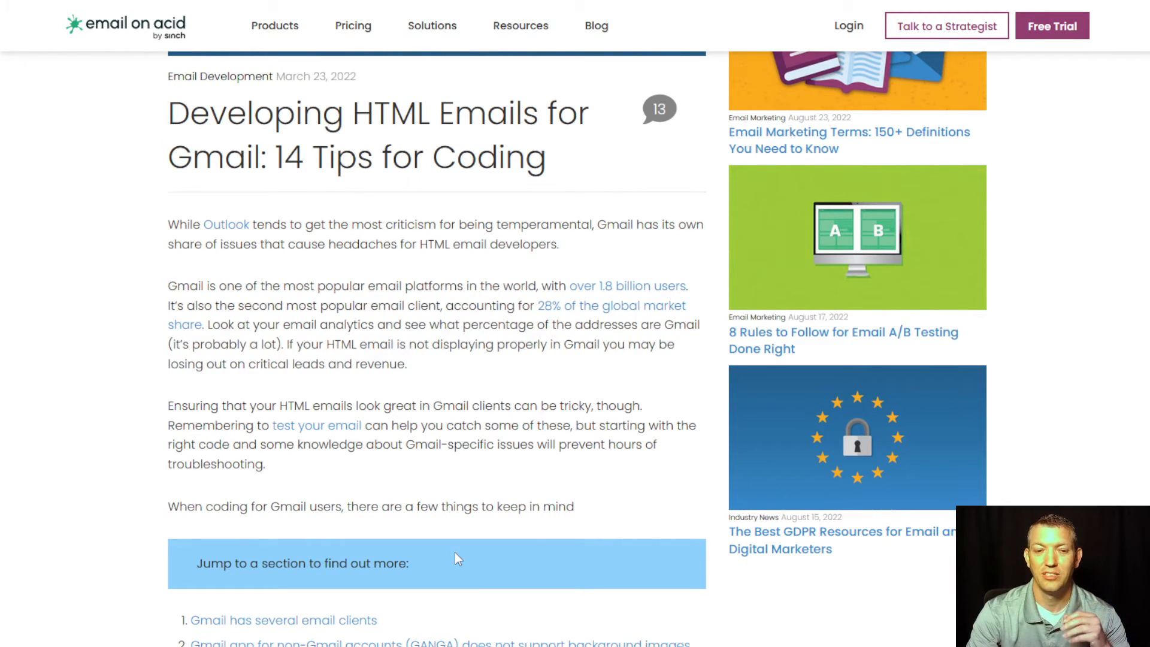
{"action": "scroll", "coordinate": [501, 423], "scroll_direction": "down", "scroll_amount": 7}
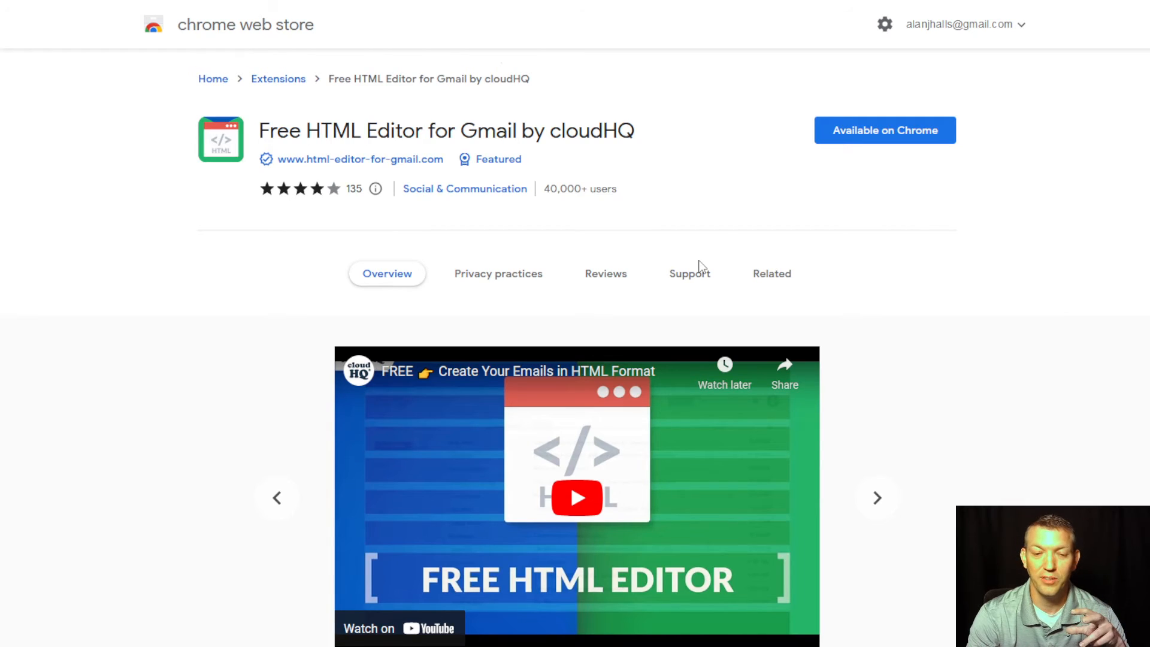
{"action": "scroll", "coordinate": [950, 502], "scroll_direction": "down", "scroll_amount": 4}
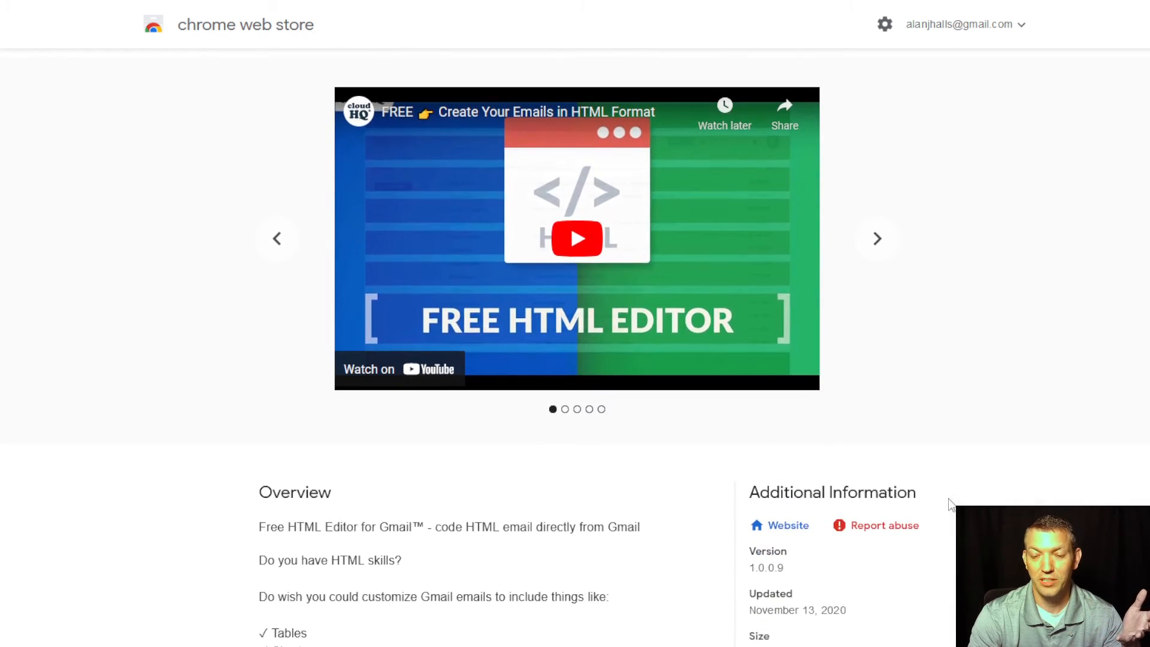
{"action": "scroll", "coordinate": [943, 539], "scroll_direction": "down", "scroll_amount": 7}
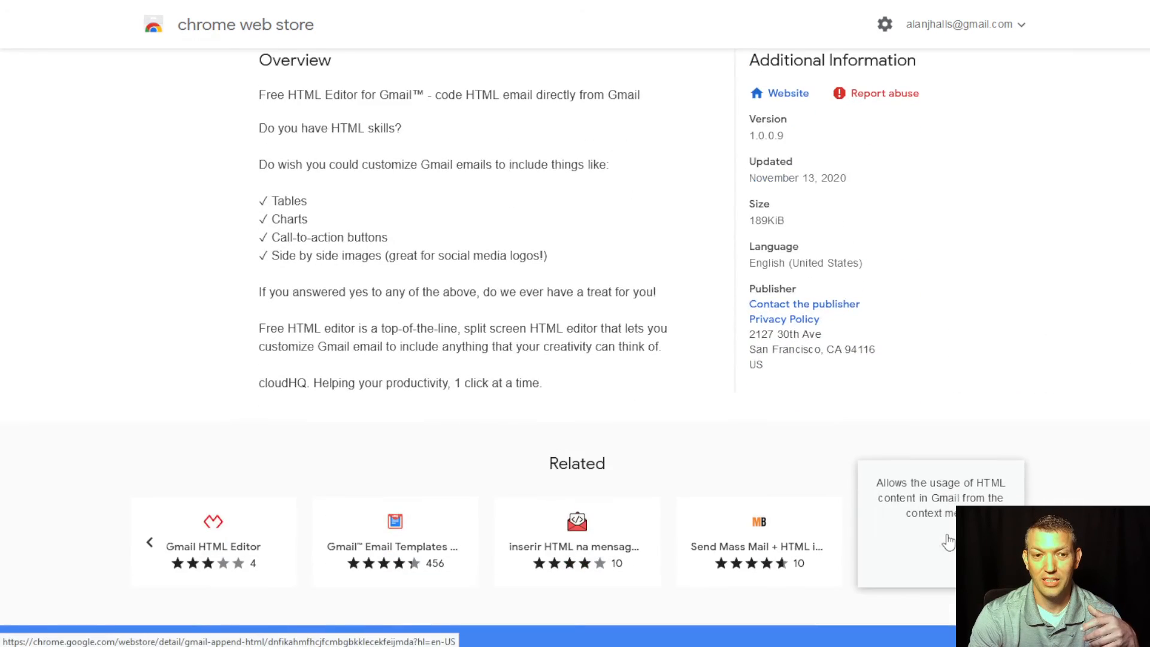
{"action": "scroll", "coordinate": [948, 541], "scroll_direction": "up", "scroll_amount": 9}
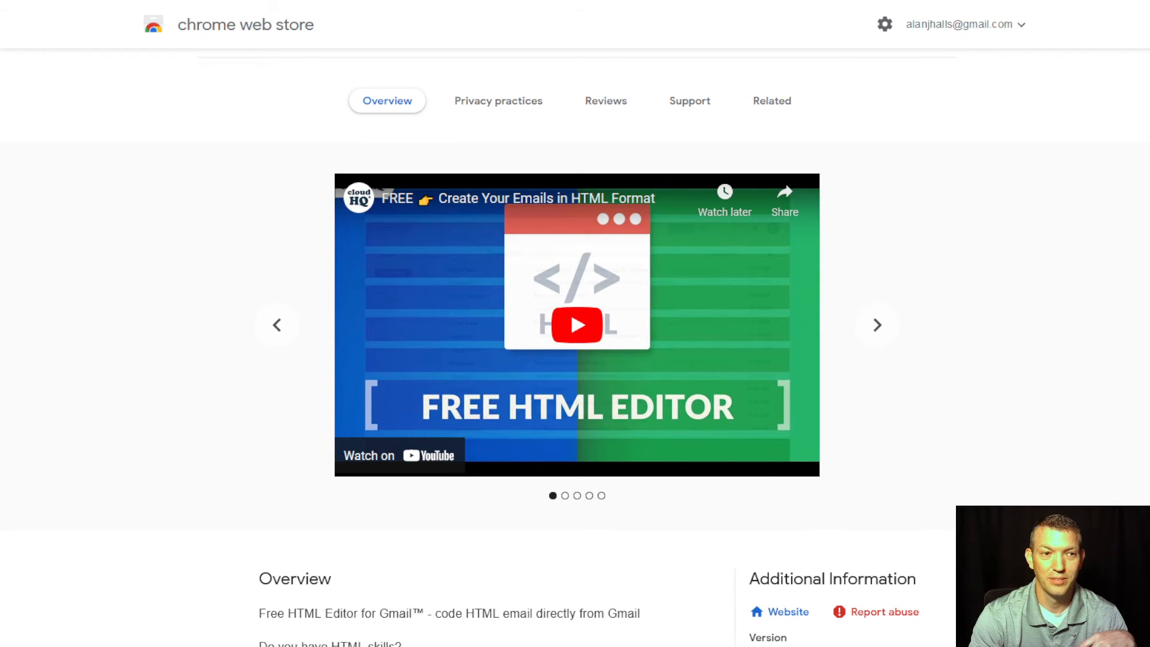
Step: Review the Google search results for "online wysiwyg gmail editor" and "css rules not allowed gmail"
{"action": "key", "text": "alt+Left"}
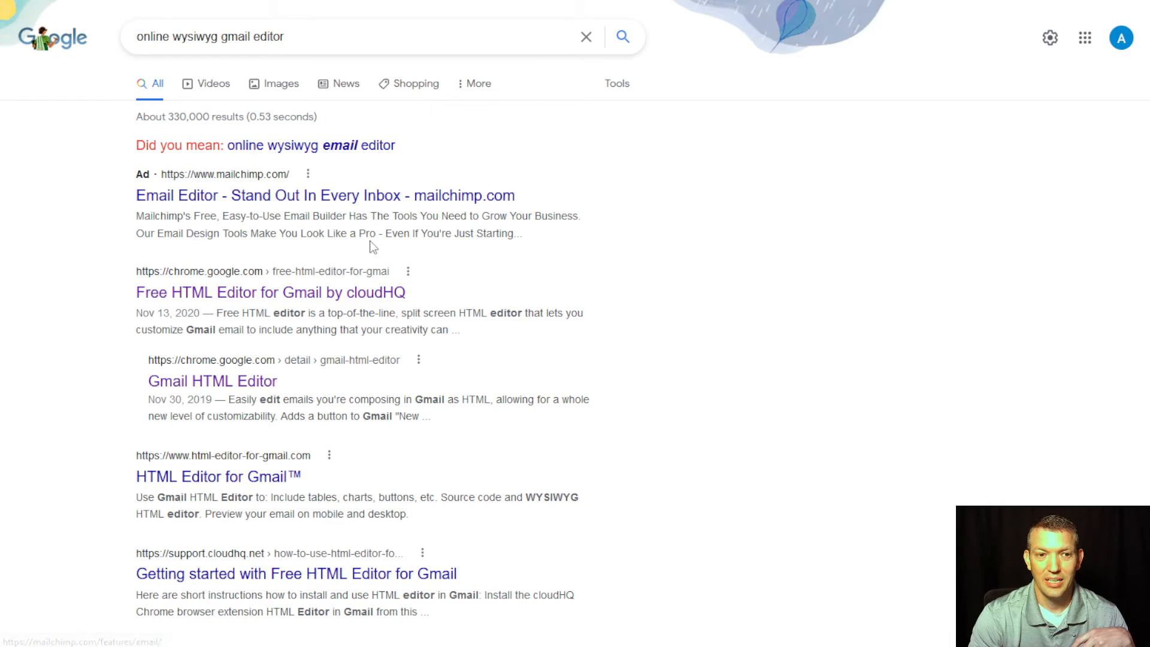
{"action": "left_click_drag", "start_coordinate": [155, 37], "coordinate": [321, 69]}
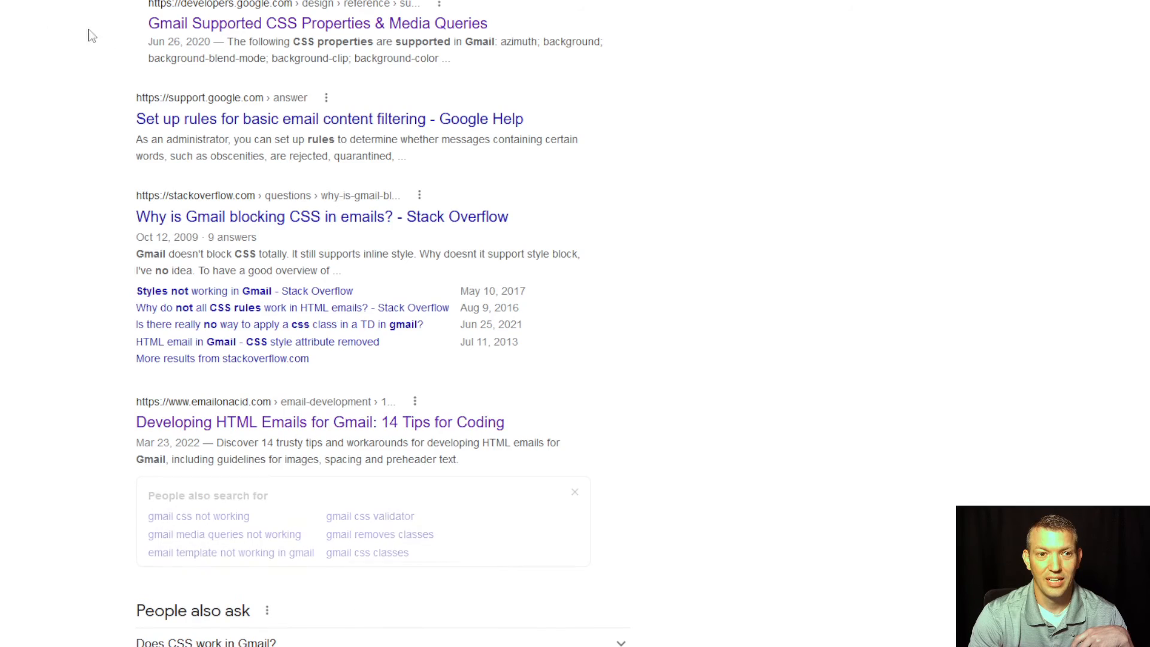
{"action": "scroll", "coordinate": [90, 36], "scroll_direction": "up", "scroll_amount": 4}
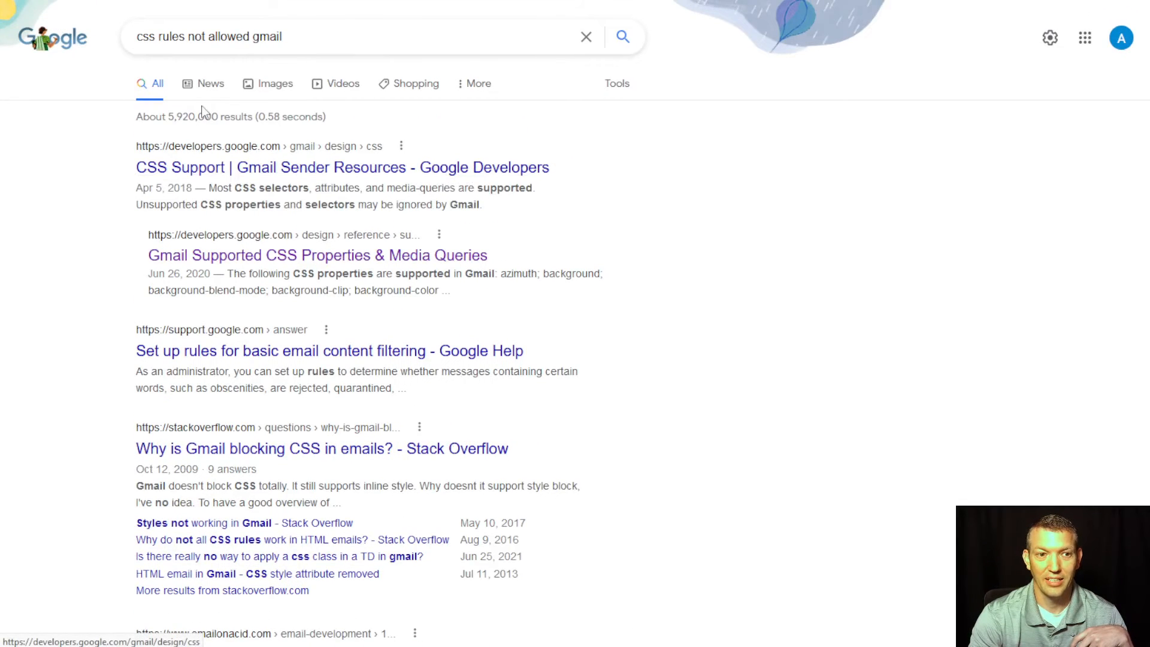
{"action": "left_click_drag", "start_coordinate": [149, 37], "coordinate": [286, 42]}
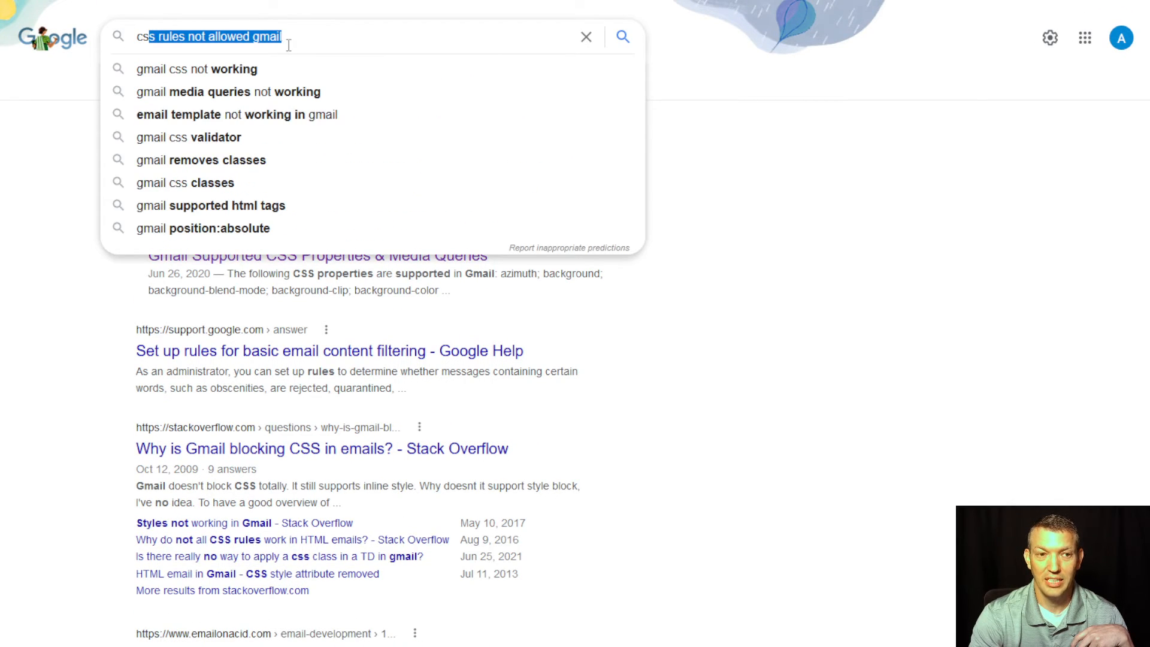
{"action": "left_click", "coordinate": [301, 39]}
{"action": "left_click", "coordinate": [90, 214]}
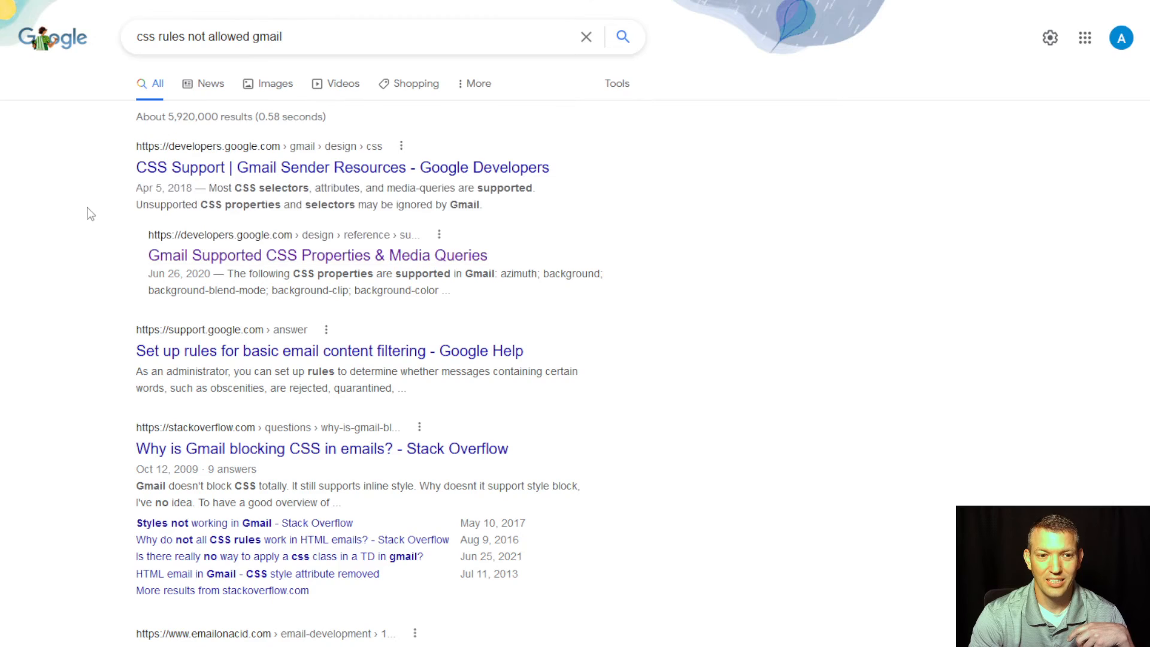
Step: Open the Gmail Supported CSS Properties & Media Queries reference and examine its lists of supported properties, media queries and keywords
{"action": "left_click", "coordinate": [345, 256]}
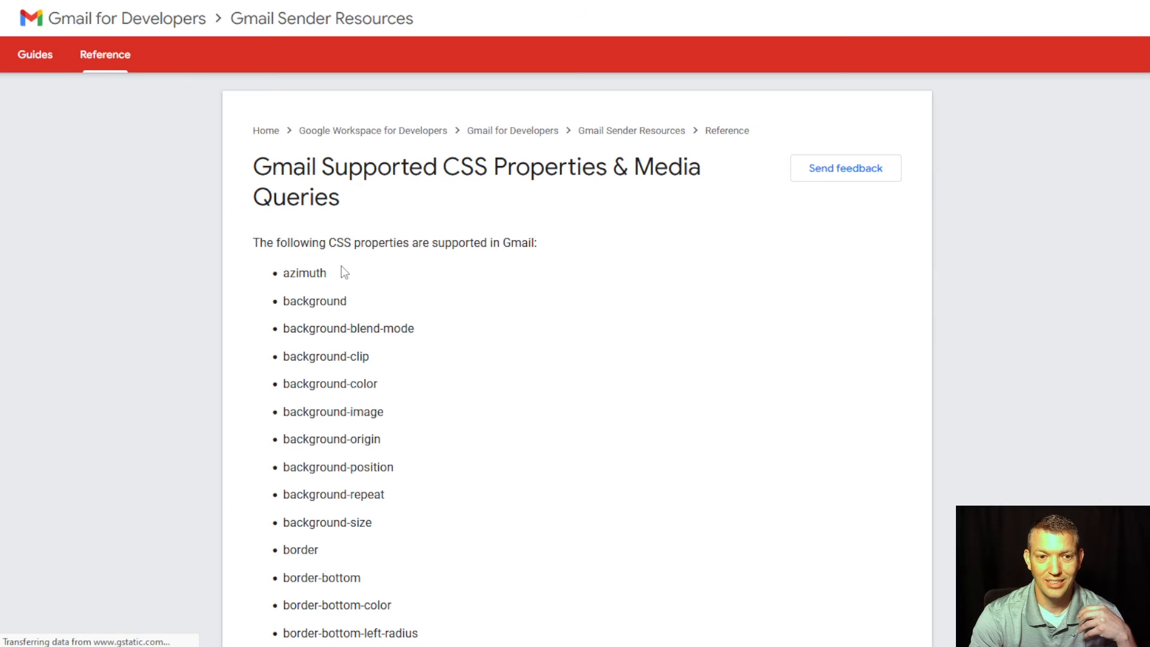
{"action": "scroll", "coordinate": [344, 272], "scroll_direction": "down", "scroll_amount": 15}
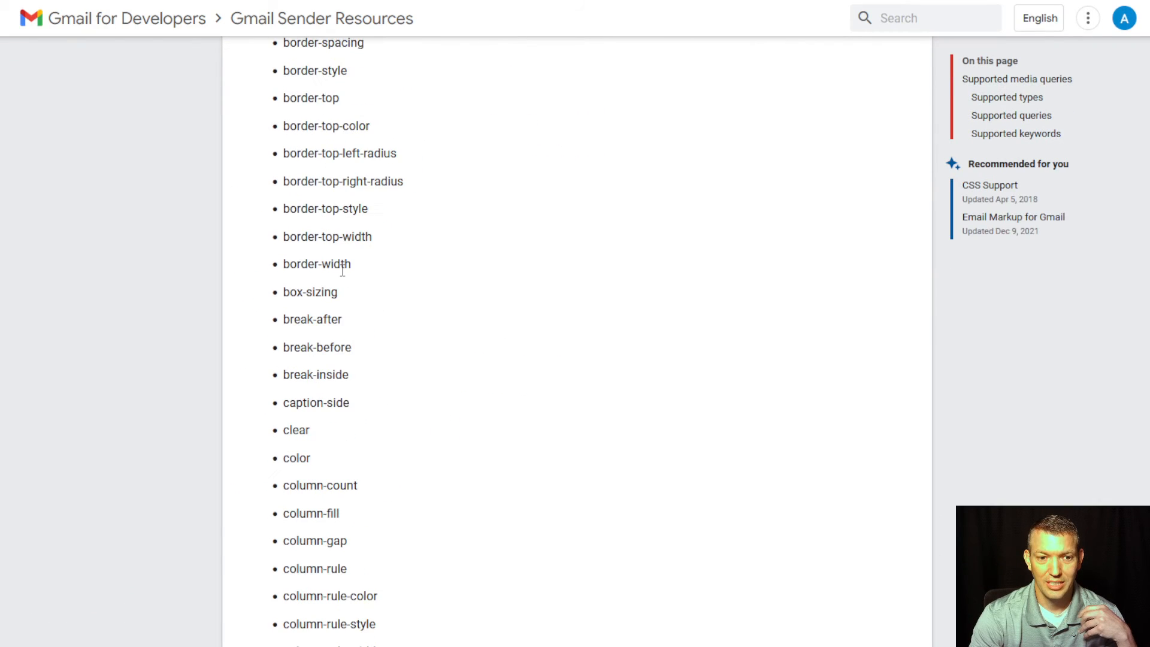
{"action": "scroll", "coordinate": [343, 270], "scroll_direction": "down", "scroll_amount": 12}
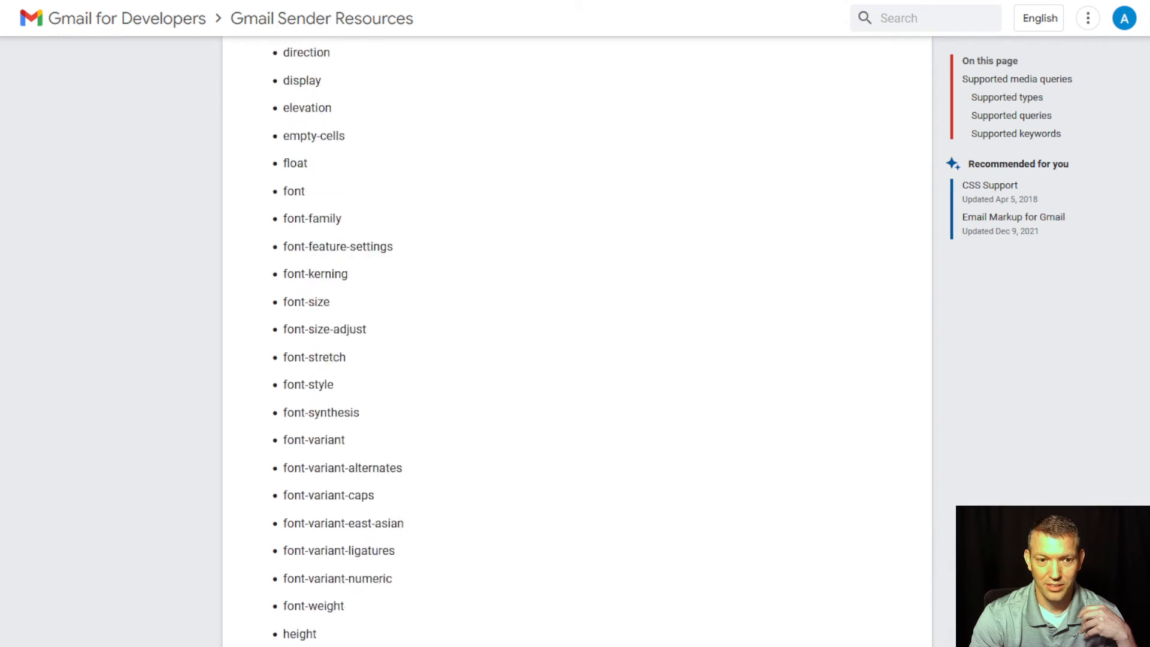
{"action": "scroll", "coordinate": [1129, 389], "scroll_direction": "down", "scroll_amount": 20}
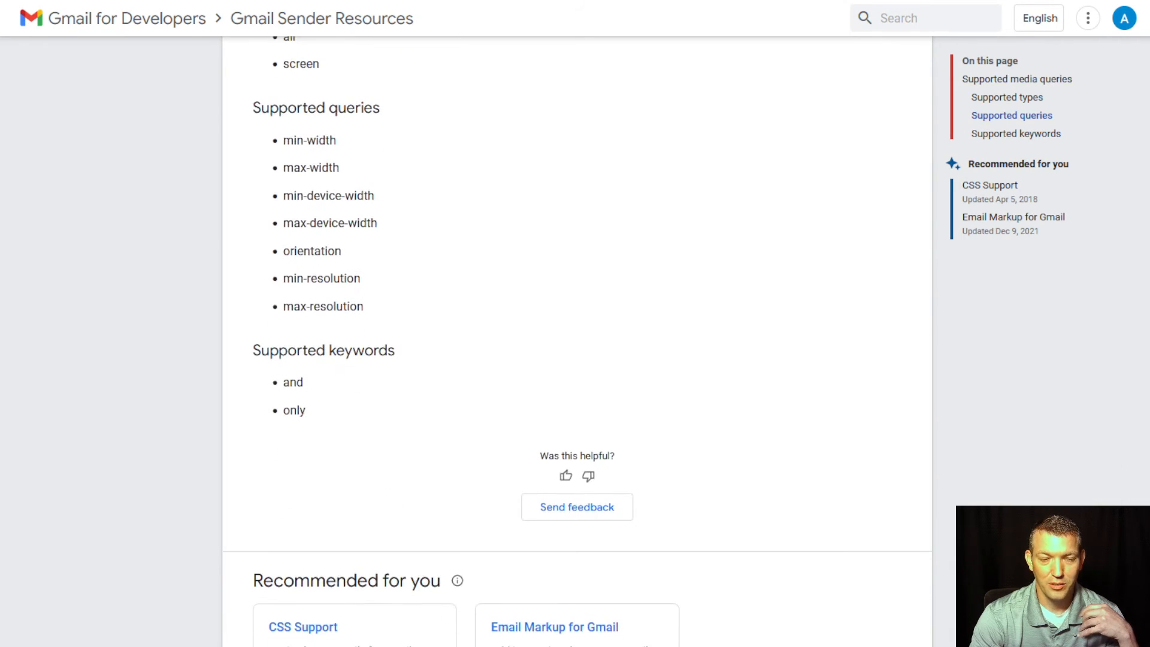
{"action": "scroll", "coordinate": [577, 342], "scroll_direction": "down", "scroll_amount": 1}
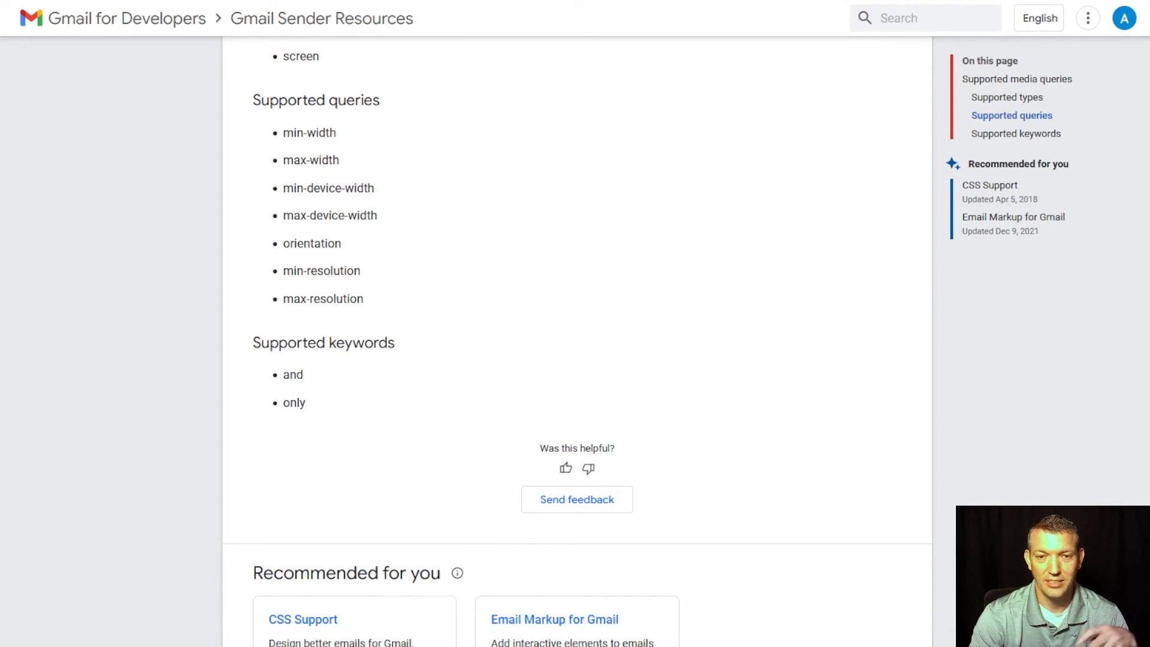
{"action": "scroll", "coordinate": [1117, 478], "scroll_direction": "up", "scroll_amount": 14}
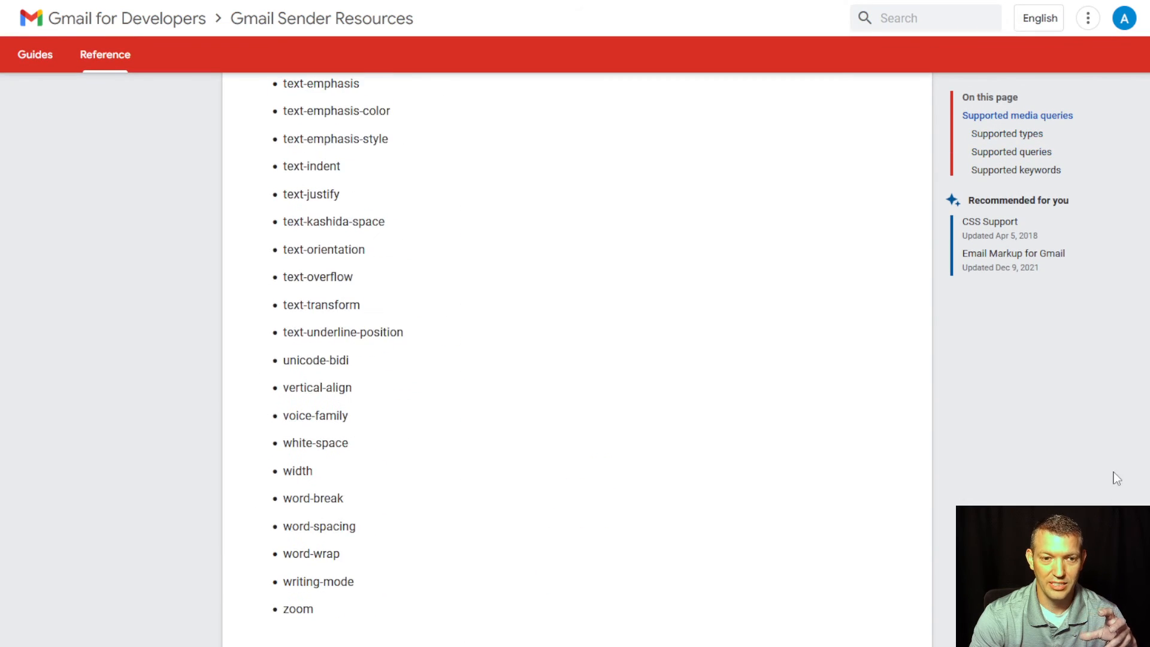
{"action": "scroll", "coordinate": [1116, 478], "scroll_direction": "up", "scroll_amount": 18}
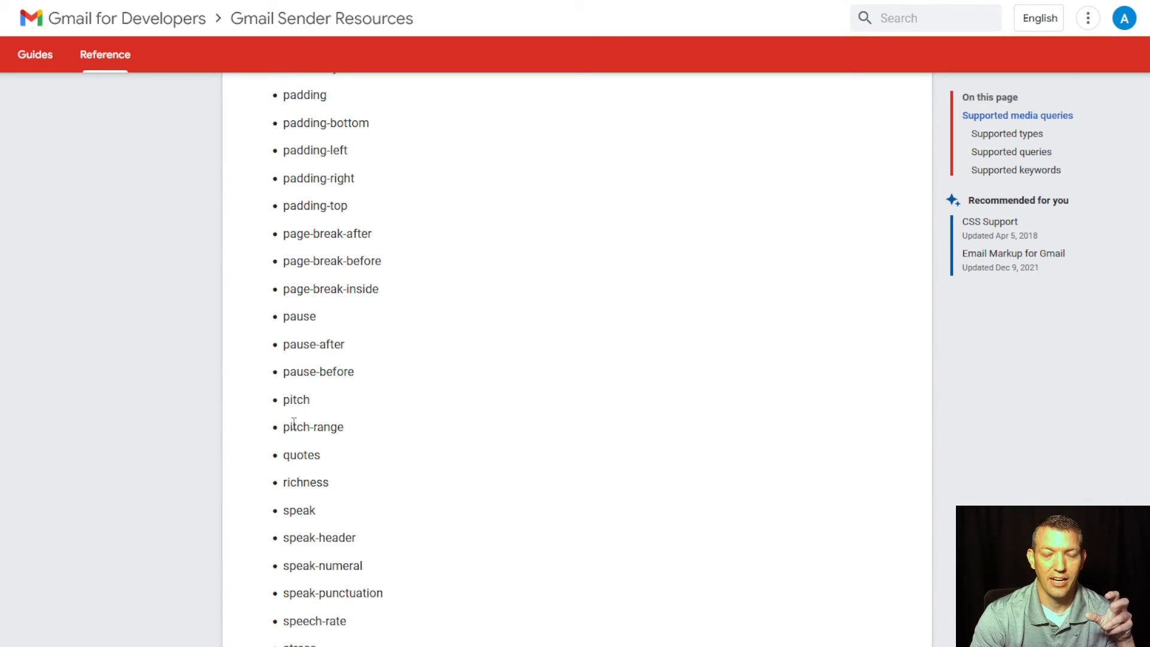
{"action": "left_click_drag", "start_coordinate": [293, 424], "coordinate": [319, 426]}
{"action": "left_click", "coordinate": [337, 429]}
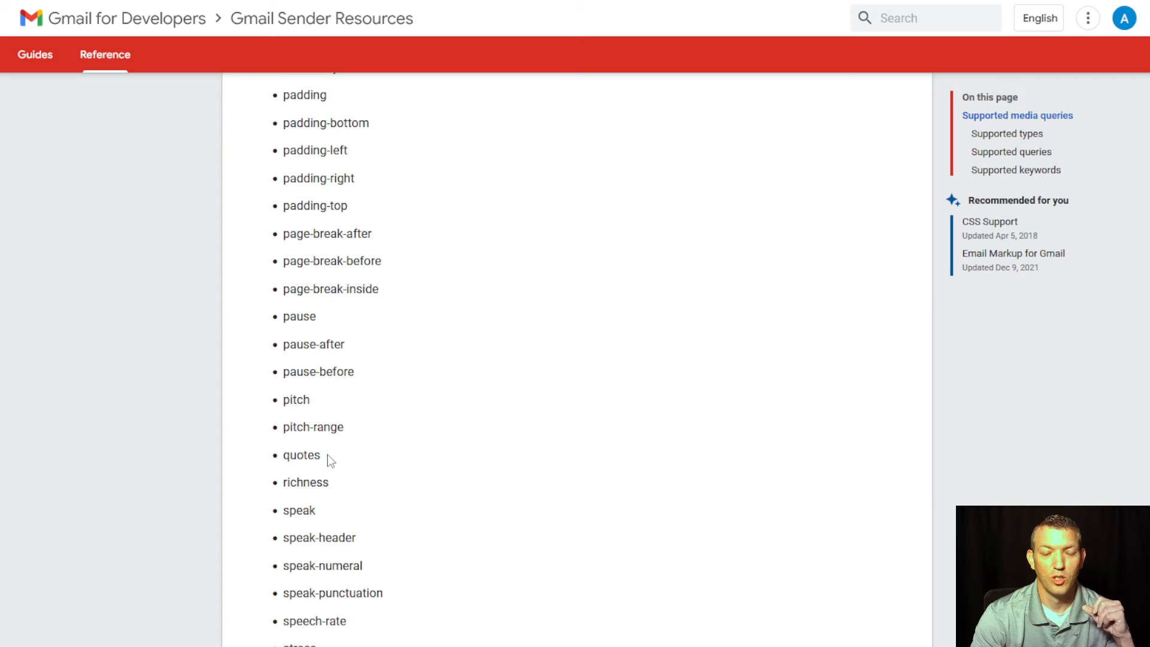